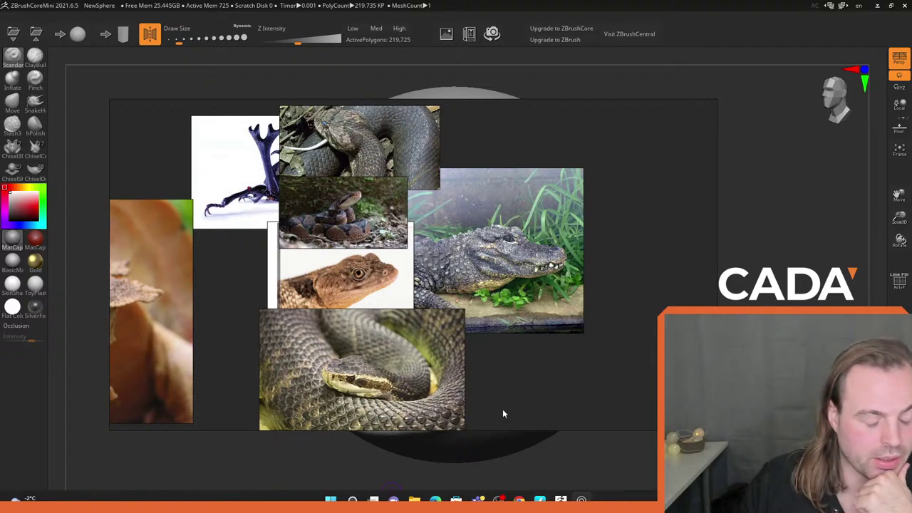
- Examine the alligator, lizard and coiled snake photos on the reference board for head shape and skin detail
{"action": "middle_click_drag", "start_coordinate": [533, 355], "coordinate": [814, 319]}
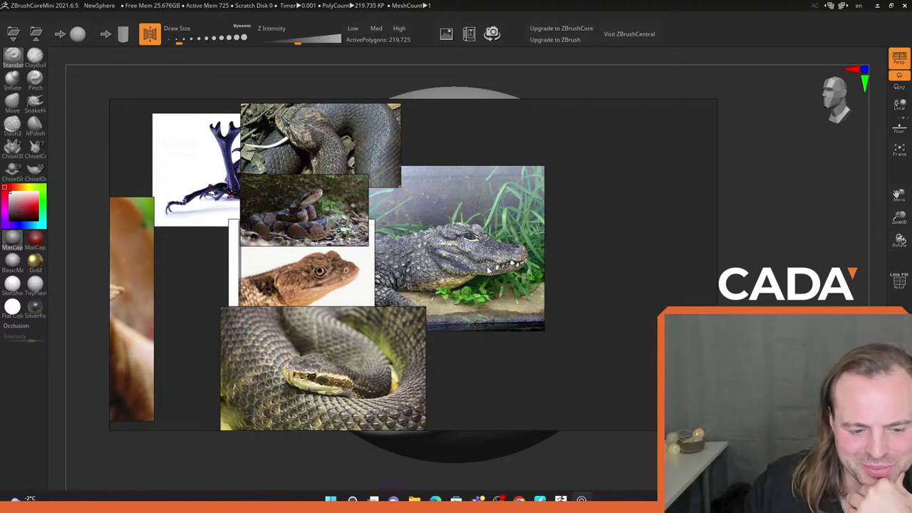
{"action": "scroll", "coordinate": [321, 201], "scroll_direction": "up", "scroll_amount": 3}
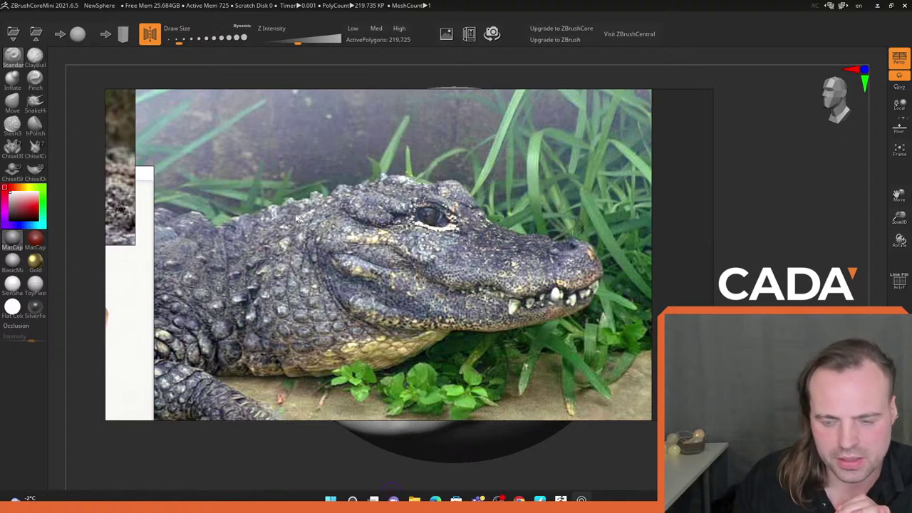
{"action": "left_click_drag", "start_coordinate": [313, 253], "coordinate": [347, 245]}
{"action": "right_click_drag", "start_coordinate": [347, 244], "coordinate": [297, 260]}
{"action": "middle_click_drag", "start_coordinate": [105, 165], "coordinate": [454, 146]}
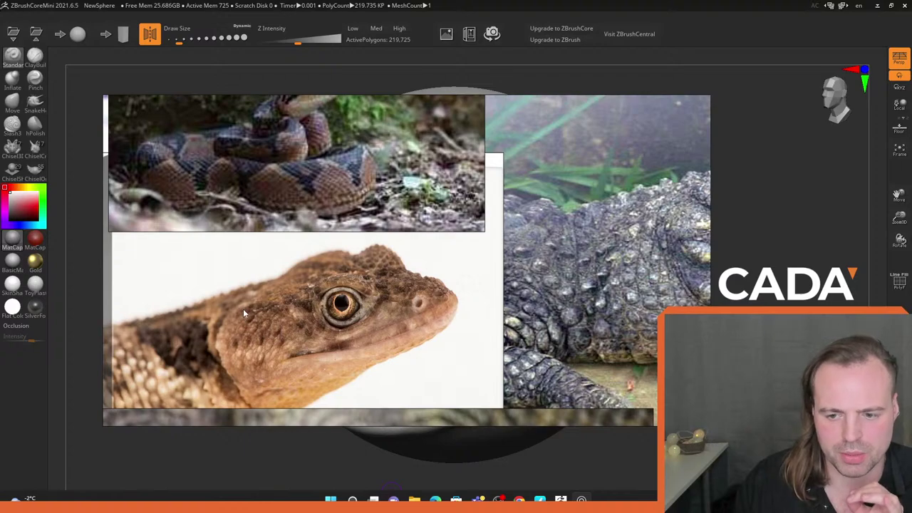
{"action": "left_click_drag", "start_coordinate": [242, 312], "coordinate": [288, 270]}
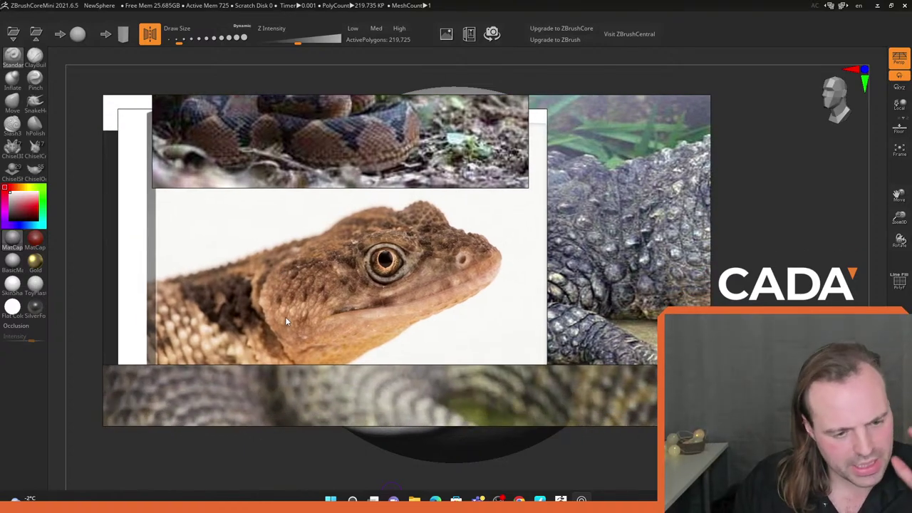
{"action": "middle_click_drag", "start_coordinate": [333, 286], "coordinate": [342, 146]}
{"action": "scroll", "coordinate": [391, 292], "scroll_direction": "down", "scroll_amount": 3}
{"action": "left_click_drag", "start_coordinate": [391, 292], "coordinate": [365, 270]}
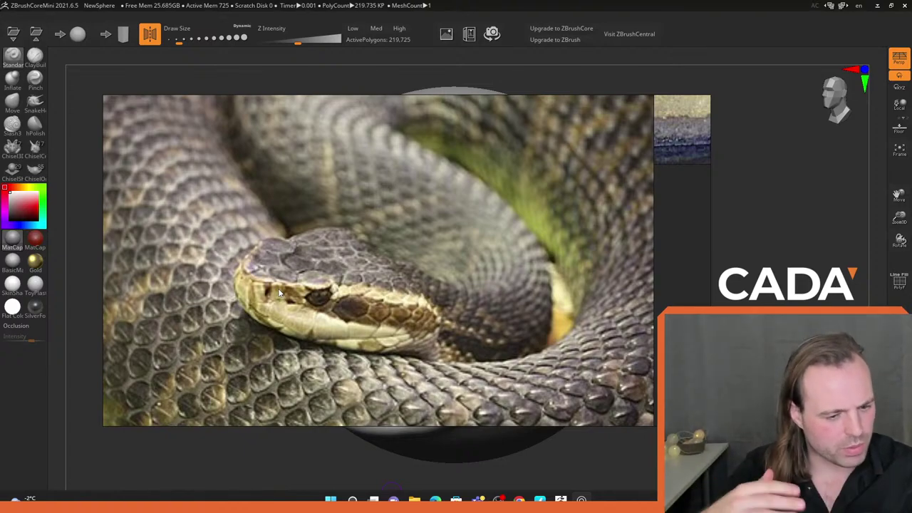
{"action": "scroll", "coordinate": [406, 245], "scroll_direction": "down", "scroll_amount": 3}
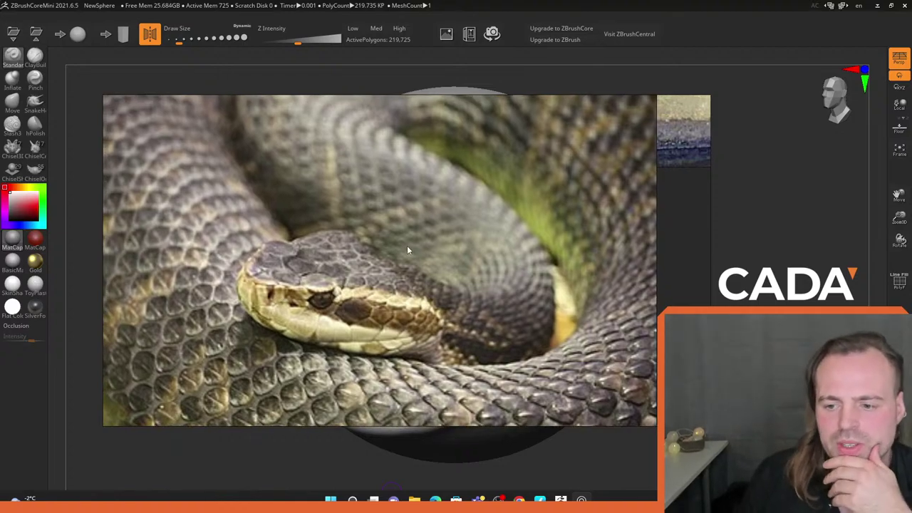
{"action": "scroll", "coordinate": [416, 258], "scroll_direction": "down", "scroll_amount": 3}
- Examine the turtle face photo and the whole reference board, and clear the board off the sculpting canvas
{"action": "middle_click_drag", "start_coordinate": [252, 210], "coordinate": [508, 194]}
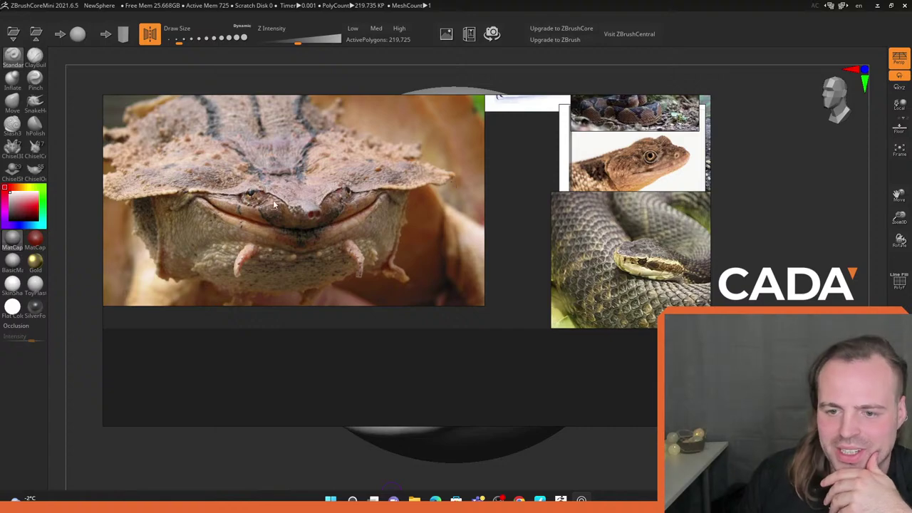
{"action": "scroll", "coordinate": [445, 195], "scroll_direction": "down", "scroll_amount": 4}
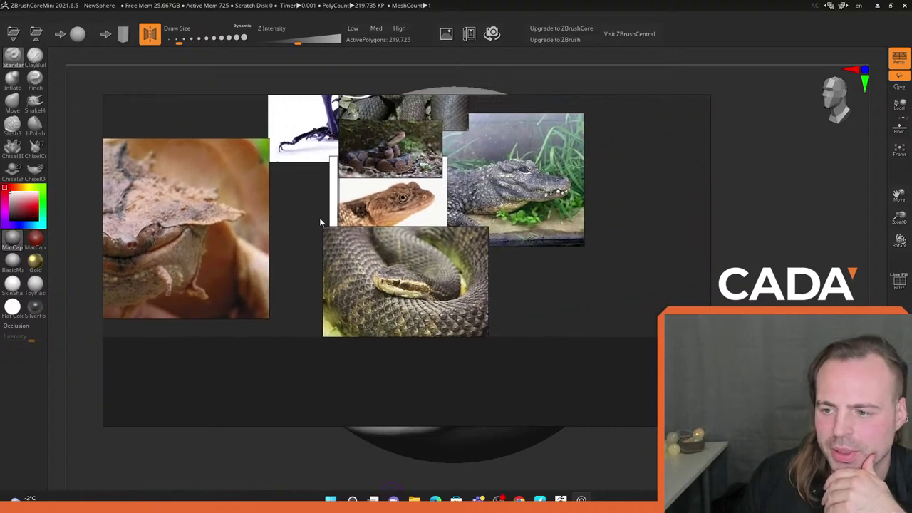
{"action": "scroll", "coordinate": [493, 144], "scroll_direction": "up", "scroll_amount": 2}
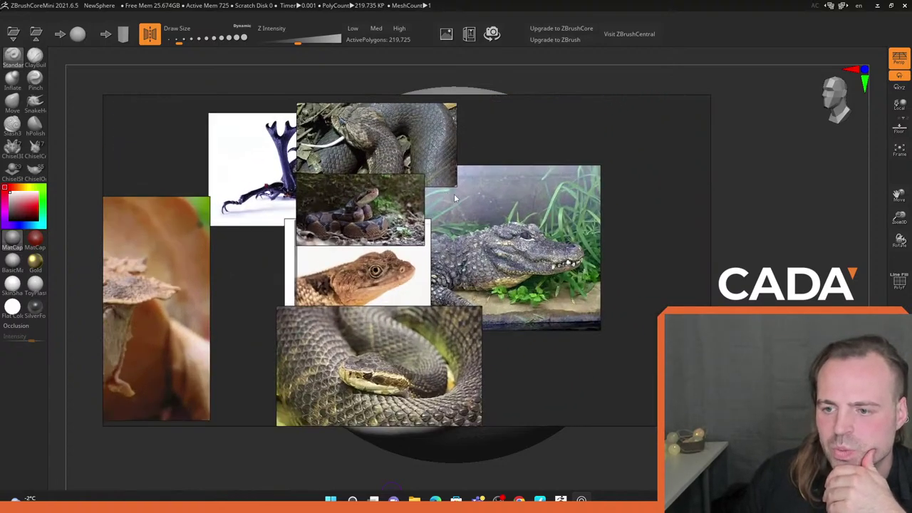
{"action": "middle_click_drag", "start_coordinate": [494, 141], "coordinate": [495, 141]}
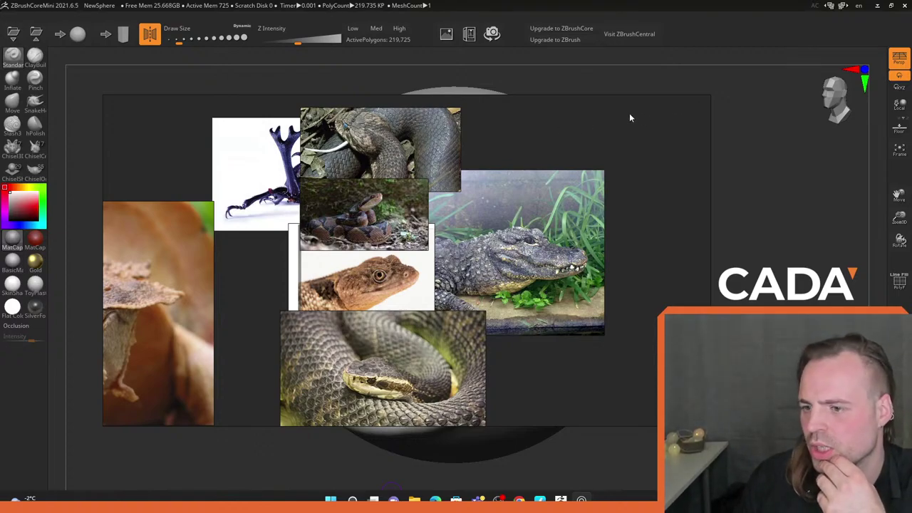
{"action": "left_click_drag", "start_coordinate": [570, 115], "coordinate": [553, 93]}
{"action": "right_click_drag", "start_coordinate": [553, 92], "coordinate": [434, 512]}
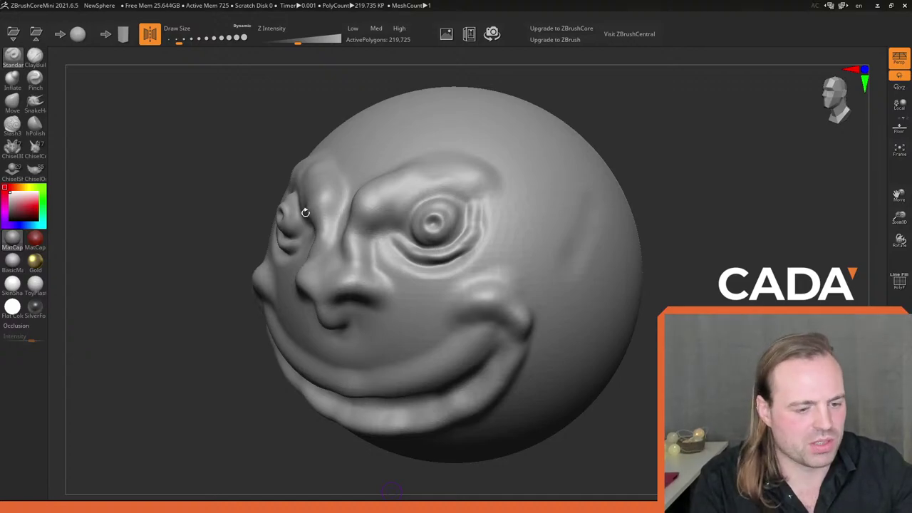
- Turn the sculpted face toward the front and switch off perspective distortion
{"action": "mouse_move", "coordinate": [255, 195]}
{"action": "left_mouse_down"}
{"action": "mouse_move", "coordinate": [291, 197]}
{"action": "mouse_move", "coordinate": [287, 181]}
{"action": "left_mouse_up"}
{"action": "mouse_move", "coordinate": [428, 168]}
{"action": "right_mouse_down", "text": "alt"}
{"action": "mouse_move", "coordinate": [345, 173]}
{"action": "mouse_move", "coordinate": [464, 173]}
{"action": "mouse_move", "coordinate": [448, 135]}
{"action": "mouse_move", "coordinate": [424, 186]}
{"action": "mouse_move", "coordinate": [411, 152]}
{"action": "right_mouse_up", "text": "alt"}
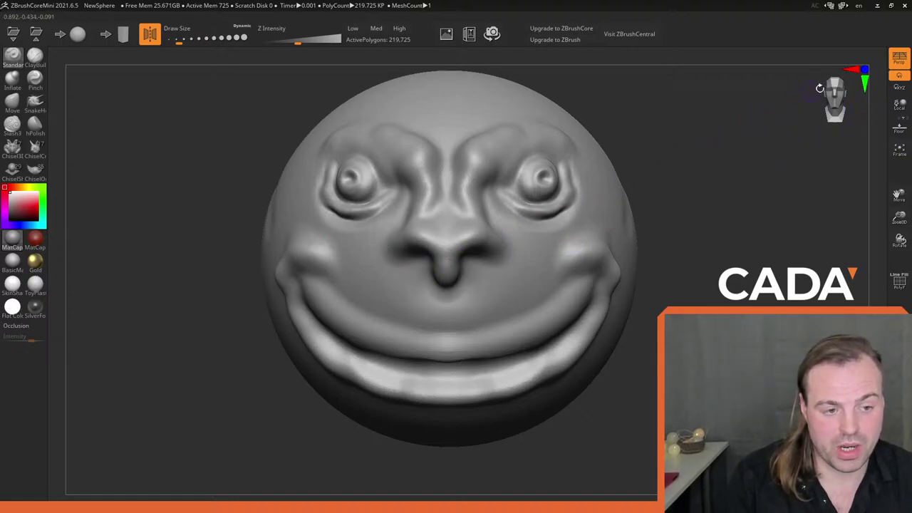
{"action": "left_click", "coordinate": [891, 64]}
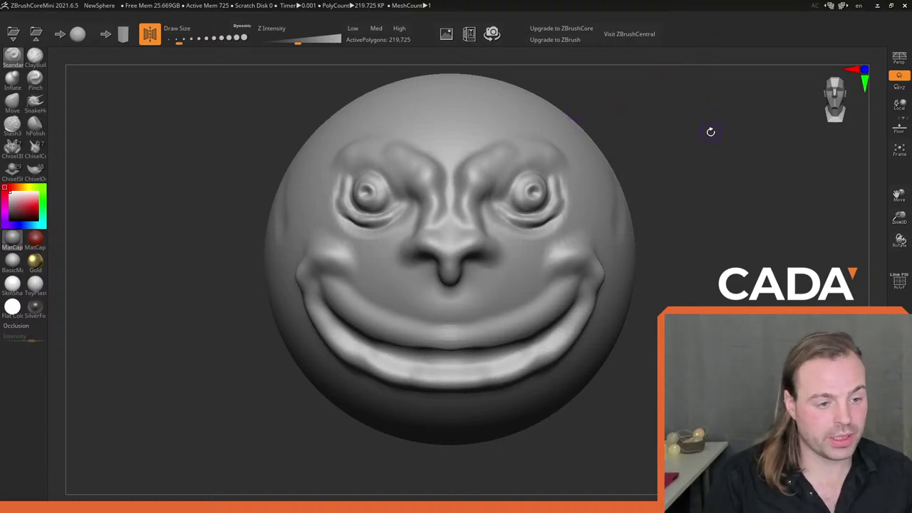
- Examine the sculpted face from angled, sideways and straight front views, snapping the rotation to orthogonal directions
{"action": "mouse_move", "coordinate": [726, 112]}
{"action": "left_mouse_down"}
{"action": "mouse_move", "coordinate": [720, 129]}
{"action": "mouse_move", "coordinate": [708, 104]}
{"action": "mouse_move", "coordinate": [681, 154]}
{"action": "mouse_move", "coordinate": [782, 102]}
{"action": "mouse_move", "coordinate": [699, 164]}
{"action": "mouse_move", "coordinate": [652, 114]}
{"action": "mouse_move", "coordinate": [735, 120]}
{"action": "mouse_move", "coordinate": [747, 104]}
{"action": "mouse_move", "coordinate": [720, 64]}
{"action": "mouse_move", "coordinate": [730, 150]}
{"action": "mouse_move", "coordinate": [733, 119]}
{"action": "mouse_move", "coordinate": [717, 133]}
{"action": "mouse_move", "coordinate": [700, 120]}
{"action": "mouse_move", "coordinate": [708, 116]}
{"action": "mouse_move", "coordinate": [688, 116]}
{"action": "left_mouse_up"}
{"action": "mouse_move", "coordinate": [757, 116]}
{"action": "left_mouse_down"}
{"action": "mouse_move", "coordinate": [634, 127]}
{"action": "mouse_move", "coordinate": [671, 127]}
{"action": "mouse_move", "coordinate": [666, 121]}
{"action": "mouse_move", "coordinate": [680, 125]}
{"action": "mouse_move", "coordinate": [591, 142]}
{"action": "mouse_move", "coordinate": [610, 128]}
{"action": "mouse_move", "coordinate": [544, 126]}
{"action": "mouse_move", "coordinate": [557, 87]}
{"action": "mouse_move", "coordinate": [608, 86]}
{"action": "mouse_move", "coordinate": [594, 97]}
{"action": "mouse_move", "coordinate": [572, 179]}
{"action": "mouse_move", "coordinate": [576, 145]}
{"action": "mouse_move", "coordinate": [671, 119]}
{"action": "left_mouse_up"}
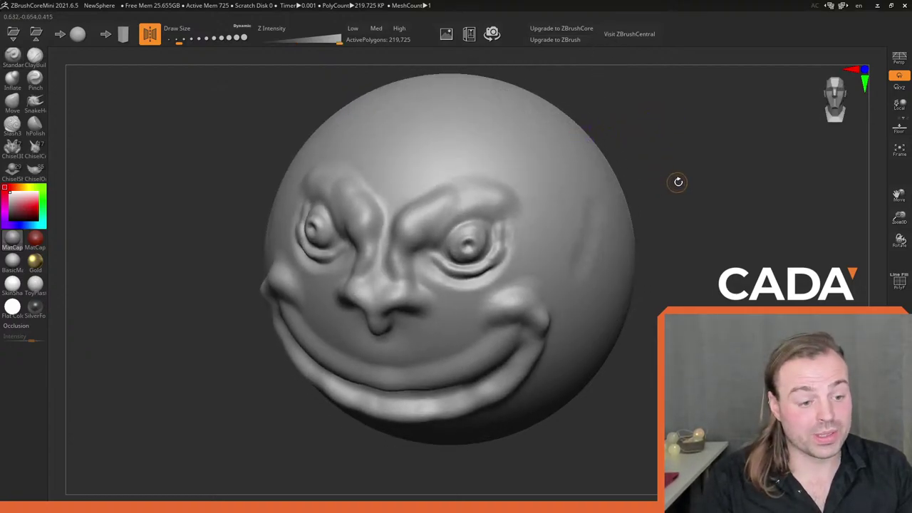
{"action": "left_click_drag", "start_coordinate": [670, 176], "coordinate": [671, 163], "text": "shift"}
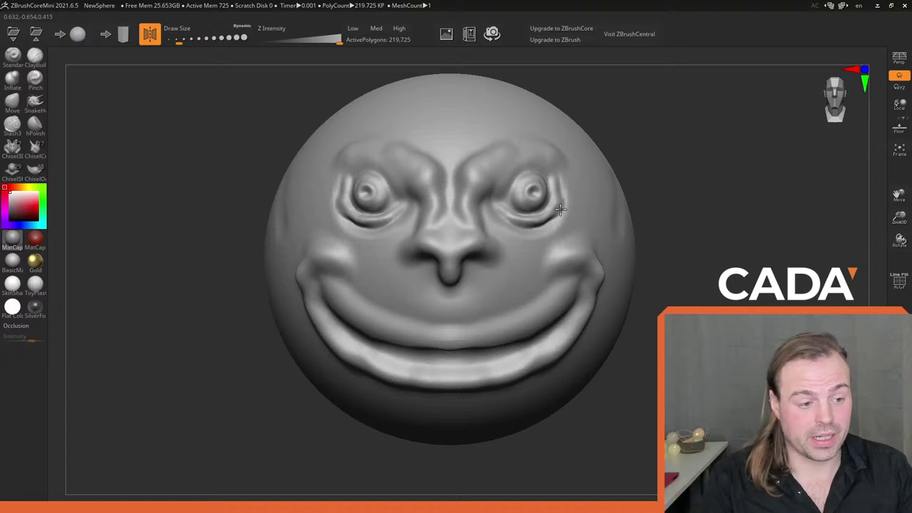
{"action": "left_click_drag", "start_coordinate": [642, 179], "coordinate": [372, 148], "text": "shift"}
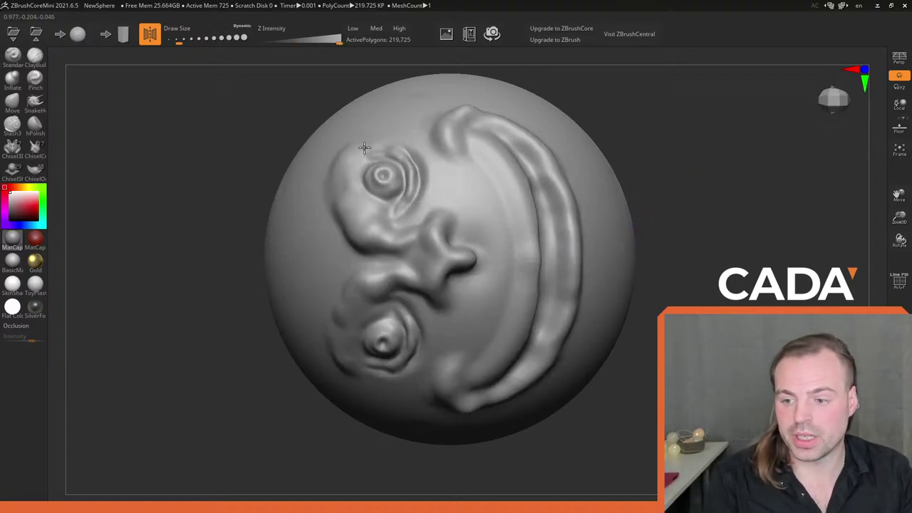
{"action": "left_click_drag", "start_coordinate": [312, 147], "coordinate": [642, 157], "text": "shift"}
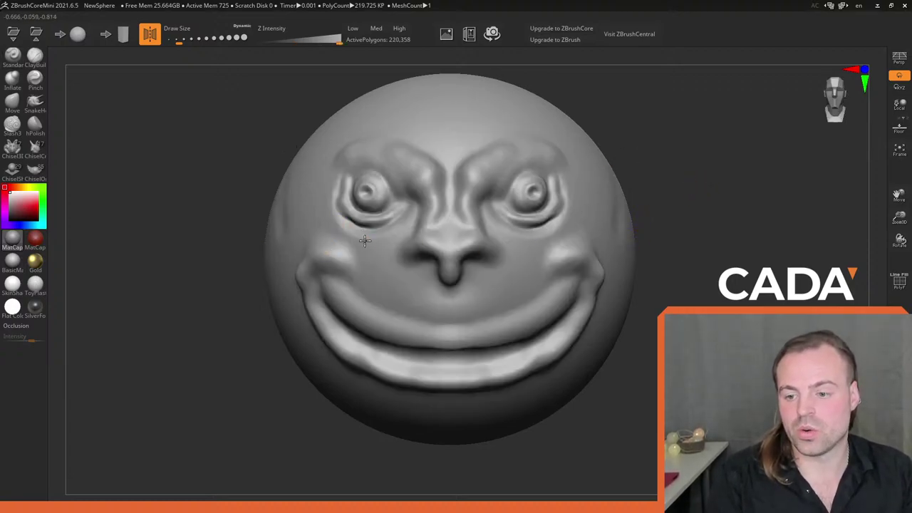
{"action": "mouse_move", "coordinate": [837, 102]}
{"action": "left_mouse_down"}
{"action": "mouse_move", "coordinate": [846, 102]}
{"action": "mouse_move", "coordinate": [813, 101]}
{"action": "mouse_move", "coordinate": [834, 103]}
{"action": "left_mouse_up"}
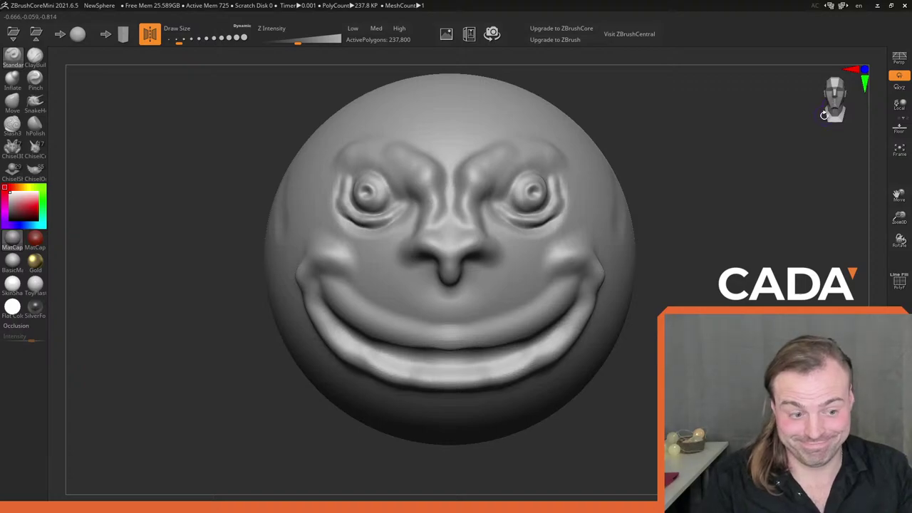
{"action": "mouse_move", "coordinate": [691, 207]}
{"action": "left_mouse_down", "text": "alt"}
{"action": "mouse_move", "coordinate": [694, 149]}
{"action": "mouse_move", "coordinate": [692, 256]}
{"action": "mouse_move", "coordinate": [692, 159]}
{"action": "mouse_move", "coordinate": [696, 197]}
{"action": "mouse_move", "coordinate": [687, 197]}
{"action": "left_mouse_up", "text": "alt"}
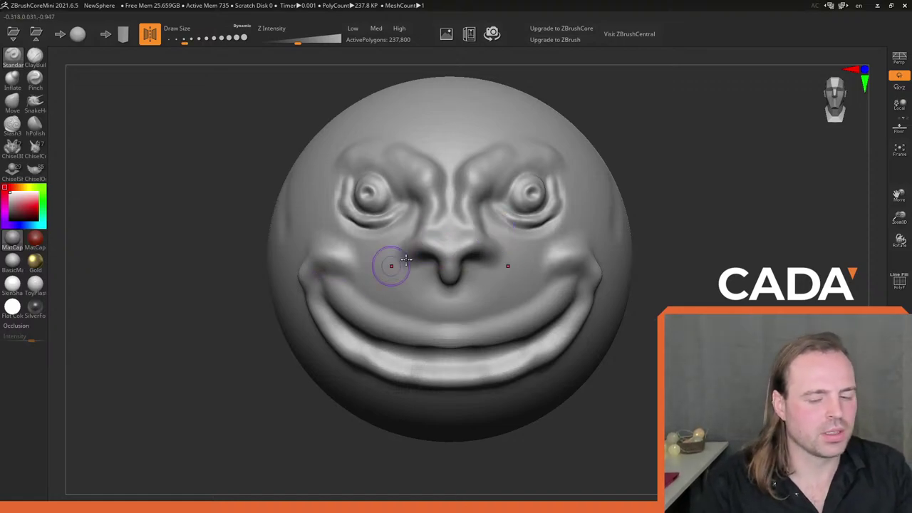
{"action": "mouse_move", "coordinate": [680, 187]}
{"action": "left_mouse_down", "text": "alt"}
{"action": "mouse_move", "coordinate": [671, 196]}
{"action": "mouse_move", "coordinate": [674, 264]}
{"action": "mouse_move", "coordinate": [689, 159]}
{"action": "mouse_move", "coordinate": [695, 214]}
{"action": "mouse_move", "coordinate": [702, 159]}
{"action": "mouse_move", "coordinate": [655, 271]}
{"action": "mouse_move", "coordinate": [686, 175]}
{"action": "left_mouse_up", "text": "alt"}
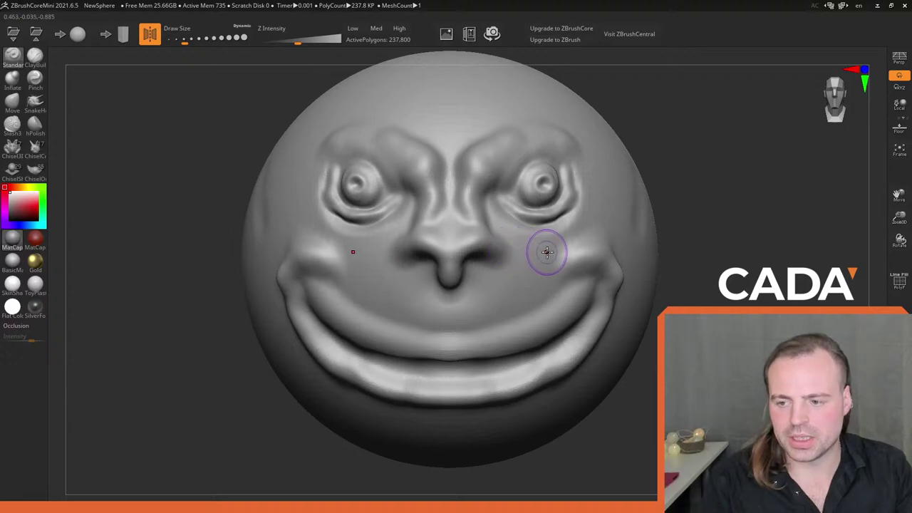
- Brush a short vertical stroke over the cheeks with symmetry and inspect the surface around the nose, eyes and side up close
{"action": "left_click_drag", "start_coordinate": [546, 252], "coordinate": [545, 297]}
{"action": "mouse_move", "coordinate": [698, 206]}
{"action": "left_mouse_down", "text": "alt"}
{"action": "mouse_move", "coordinate": [700, 218]}
{"action": "mouse_move", "coordinate": [710, 169]}
{"action": "mouse_move", "coordinate": [698, 184]}
{"action": "mouse_move", "coordinate": [471, 150]}
{"action": "mouse_move", "coordinate": [755, 177]}
{"action": "mouse_move", "coordinate": [909, 181]}
{"action": "left_mouse_up", "text": "alt"}
{"action": "mouse_move", "coordinate": [495, 191]}
{"action": "left_mouse_down", "text": "alt"}
{"action": "mouse_move", "coordinate": [216, 163]}
{"action": "mouse_move", "coordinate": [216, 171]}
{"action": "left_mouse_up", "text": "alt"}
{"action": "mouse_move", "coordinate": [603, 194]}
{"action": "left_mouse_down", "text": "alt"}
{"action": "mouse_move", "coordinate": [575, 177]}
{"action": "mouse_move", "coordinate": [499, 195]}
{"action": "mouse_move", "coordinate": [458, 271]}
{"action": "mouse_move", "coordinate": [430, 224]}
{"action": "mouse_move", "coordinate": [436, 278]}
{"action": "mouse_move", "coordinate": [420, 228]}
{"action": "mouse_move", "coordinate": [426, 220]}
{"action": "mouse_move", "coordinate": [440, 260]}
{"action": "mouse_move", "coordinate": [485, 230]}
{"action": "mouse_move", "coordinate": [501, 189]}
{"action": "mouse_move", "coordinate": [552, 357]}
{"action": "mouse_move", "coordinate": [554, 477]}
{"action": "left_mouse_up", "text": "alt"}
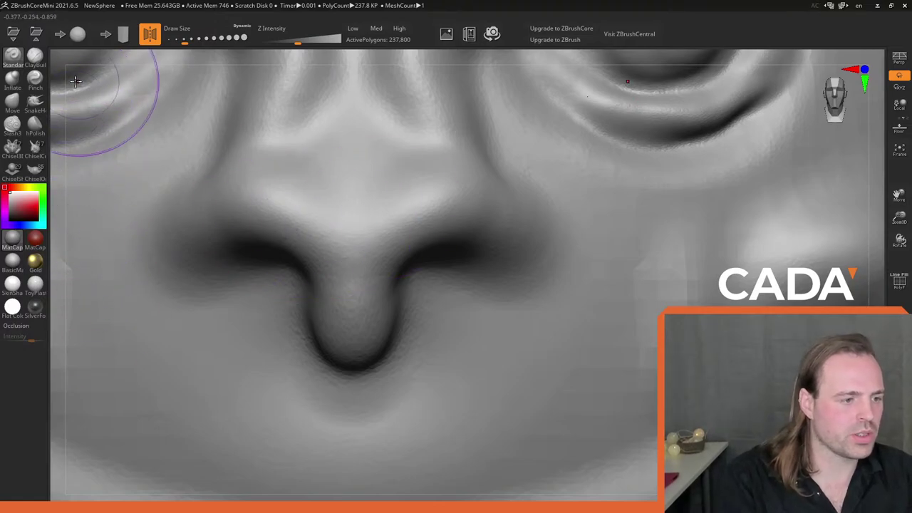
{"action": "mouse_move", "coordinate": [57, 60]}
{"action": "left_mouse_down"}
{"action": "mouse_move", "coordinate": [81, 73]}
{"action": "mouse_move", "coordinate": [61, 62]}
{"action": "left_mouse_up"}
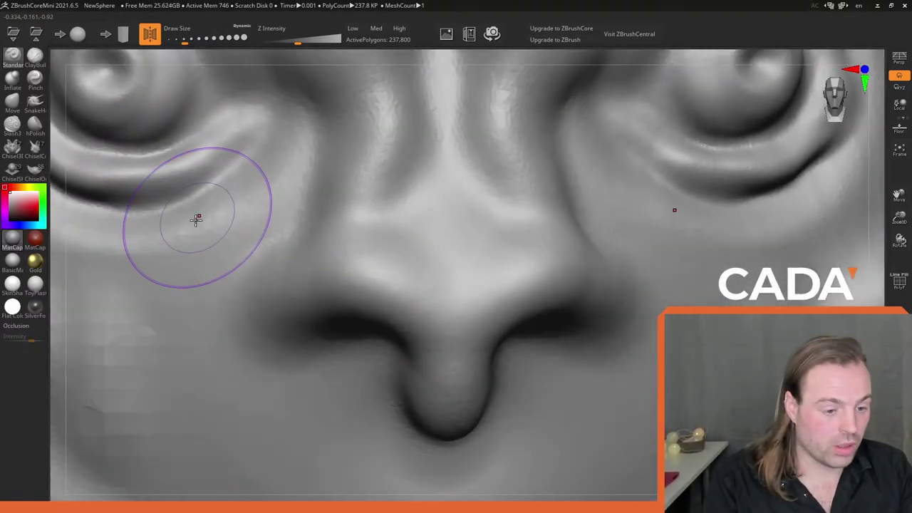
{"action": "mouse_move", "coordinate": [246, 208]}
{"action": "right_mouse_down", "text": "alt"}
{"action": "mouse_move", "coordinate": [255, 208]}
{"action": "mouse_move", "coordinate": [250, 195]}
{"action": "mouse_move", "coordinate": [260, 232]}
{"action": "mouse_move", "coordinate": [249, 178]}
{"action": "mouse_move", "coordinate": [264, 202]}
{"action": "mouse_move", "coordinate": [270, 189]}
{"action": "mouse_move", "coordinate": [340, 184]}
{"action": "mouse_move", "coordinate": [301, 204]}
{"action": "mouse_move", "coordinate": [306, 173]}
{"action": "mouse_move", "coordinate": [305, 264]}
{"action": "mouse_move", "coordinate": [369, 207]}
{"action": "mouse_move", "coordinate": [311, 228]}
{"action": "mouse_move", "coordinate": [287, 124]}
{"action": "mouse_move", "coordinate": [294, 137]}
{"action": "right_mouse_up", "text": "alt"}
{"action": "mouse_move", "coordinate": [318, 211]}
{"action": "right_mouse_down"}
{"action": "mouse_move", "coordinate": [285, 224]}
{"action": "mouse_move", "coordinate": [314, 247]}
{"action": "mouse_move", "coordinate": [298, 177]}
{"action": "mouse_move", "coordinate": [315, 244]}
{"action": "mouse_move", "coordinate": [306, 112]}
{"action": "mouse_move", "coordinate": [320, 263]}
{"action": "right_mouse_up"}
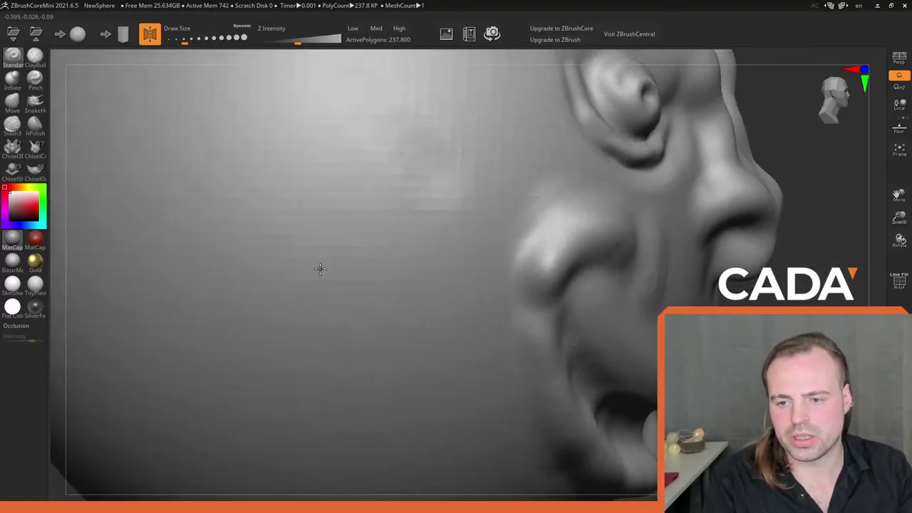
{"action": "scroll", "coordinate": [322, 257], "scroll_direction": "down", "scroll_amount": 4}
{"action": "scroll", "coordinate": [320, 86], "scroll_direction": "up", "scroll_amount": 3}
{"action": "mouse_move", "coordinate": [354, 90]}
{"action": "right_mouse_down", "text": "alt"}
{"action": "mouse_move", "coordinate": [426, 190]}
{"action": "mouse_move", "coordinate": [383, 221]}
{"action": "right_mouse_up", "text": "alt"}
{"action": "mouse_move", "coordinate": [334, 152]}
{"action": "right_mouse_down"}
{"action": "mouse_move", "coordinate": [366, 193]}
{"action": "mouse_move", "coordinate": [345, 199]}
{"action": "mouse_move", "coordinate": [322, 191]}
{"action": "right_mouse_up"}
- Select the Standard brush for sculpting
{"action": "key", "text": "b"}
{"action": "key", "text": "s"}
{"action": "key", "text": "t"}
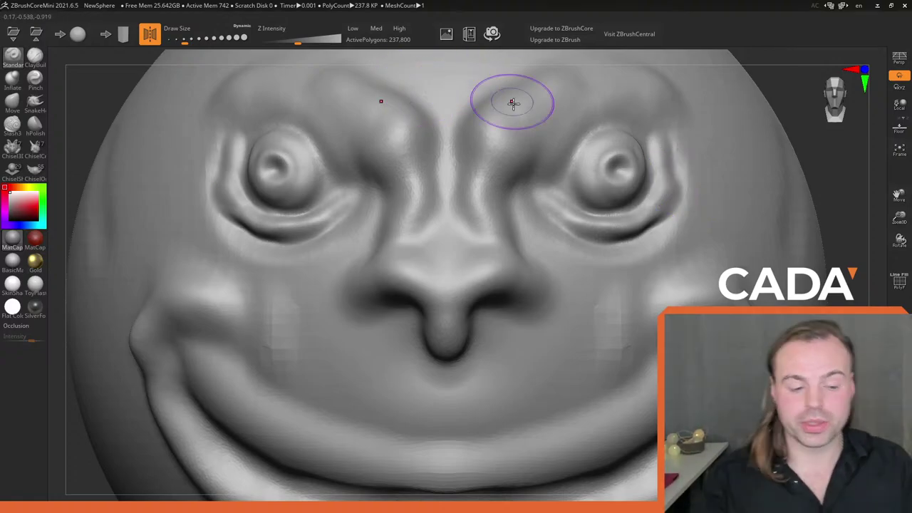
- Replace the face sculpt with a new sphere mesh without saving the changes, and turn off perspective distortion
{"action": "right_click_drag", "start_coordinate": [454, 199], "coordinate": [437, 142], "text": "ctrl"}
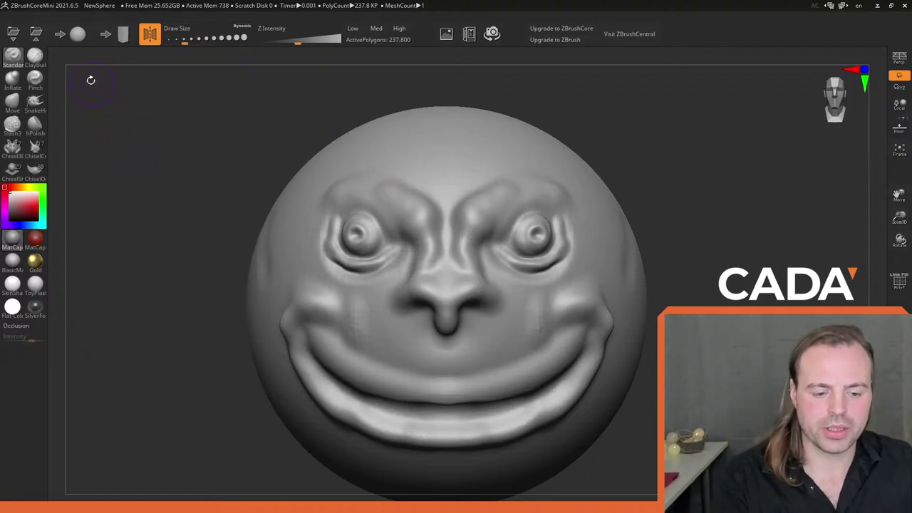
{"action": "left_click", "coordinate": [78, 36]}
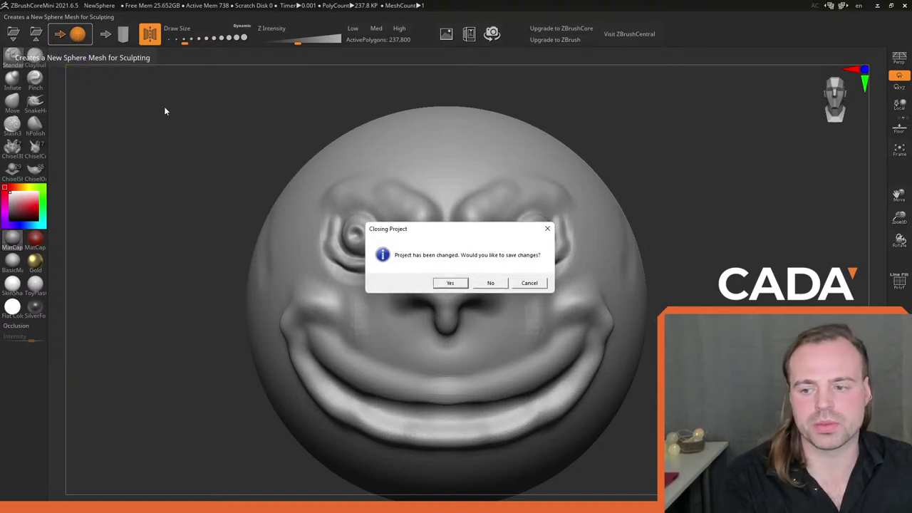
{"action": "left_click", "coordinate": [491, 284]}
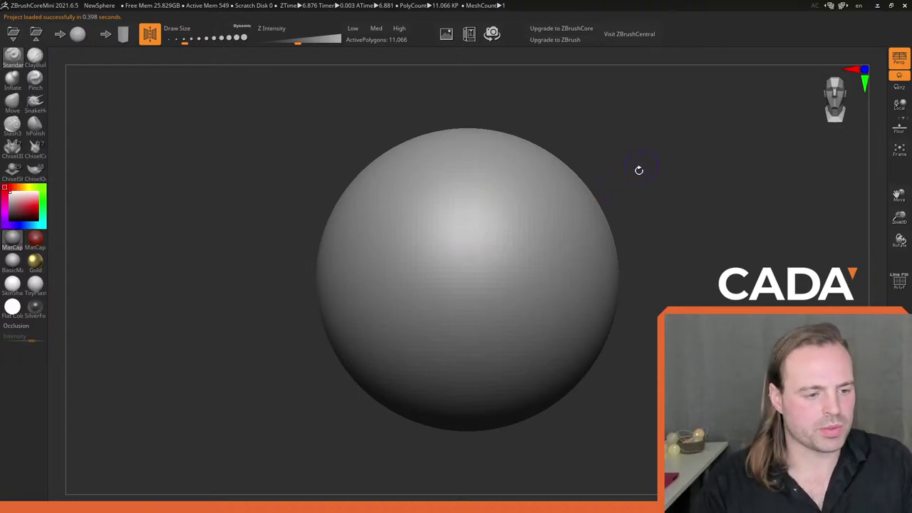
{"action": "left_click", "coordinate": [899, 61]}
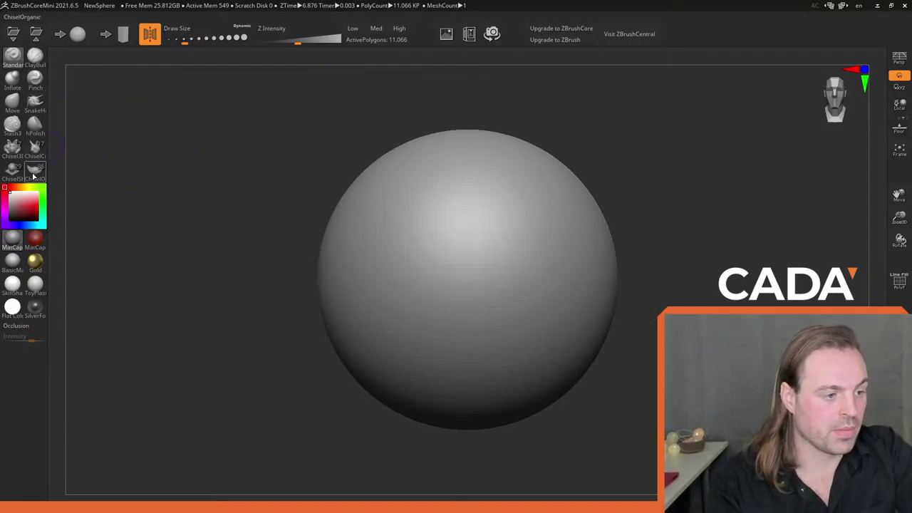
{"action": "mouse_move", "coordinate": [443, 217]}
{"action": "left_mouse_down"}
{"action": "mouse_move", "coordinate": [464, 200]}
{"action": "mouse_move", "coordinate": [502, 206]}
{"action": "mouse_move", "coordinate": [531, 230]}
{"action": "mouse_move", "coordinate": [562, 169]}
{"action": "mouse_move", "coordinate": [545, 180]}
{"action": "mouse_move", "coordinate": [570, 203]}
{"action": "mouse_move", "coordinate": [577, 232]}
{"action": "mouse_move", "coordinate": [574, 151]}
{"action": "left_mouse_up"}
{"action": "left_click_drag", "start_coordinate": [593, 190], "coordinate": [583, 187]}
{"action": "key", "text": "ctrl+z"}
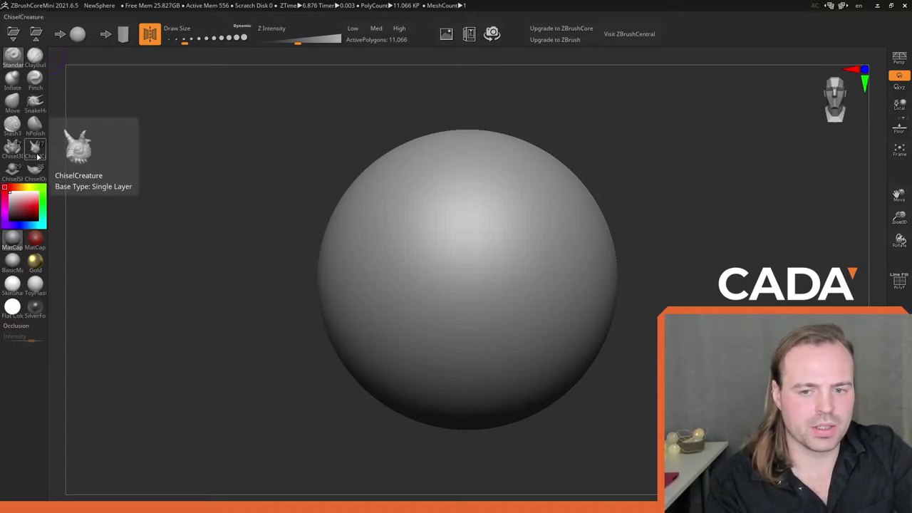
- Select the Move brush and try pulling small symmetrical bumps out of the sphere's upper sides
{"action": "left_click", "coordinate": [16, 108]}
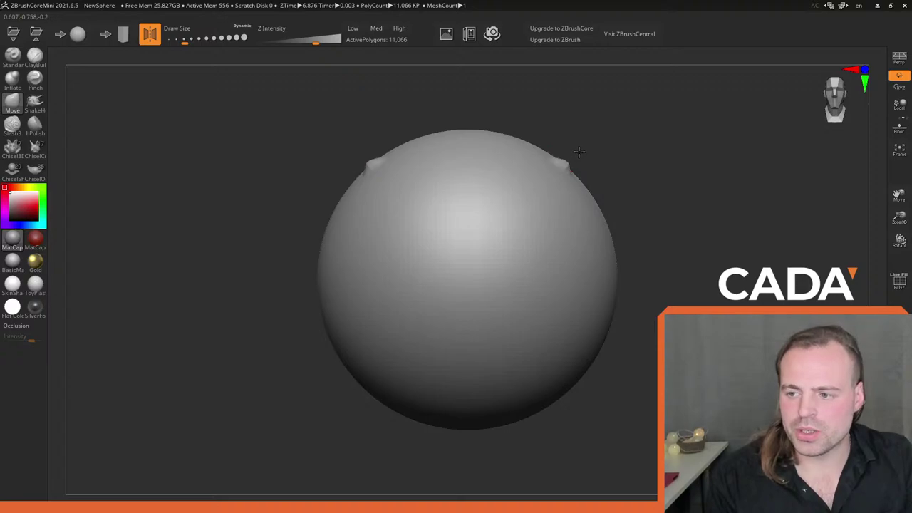
{"action": "mouse_move", "coordinate": [534, 186]}
{"action": "left_mouse_down"}
{"action": "mouse_move", "coordinate": [656, 102]}
{"action": "mouse_move", "coordinate": [567, 149]}
{"action": "left_mouse_up"}
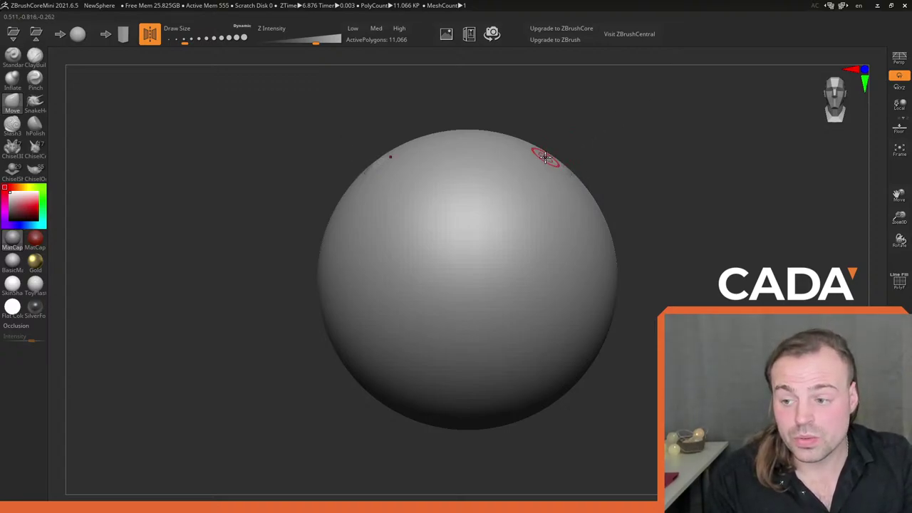
{"action": "left_click_drag", "start_coordinate": [533, 162], "coordinate": [546, 167]}
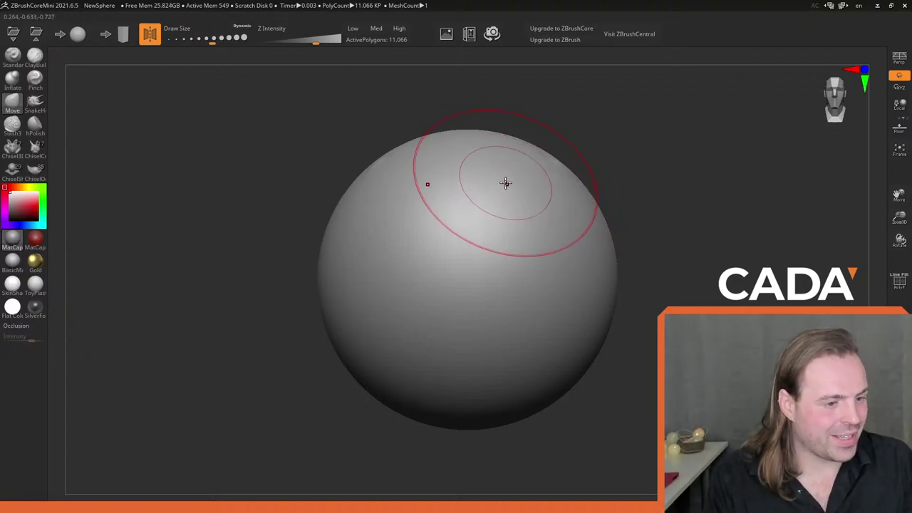
- Enlarge the Move brush's draw size to about 453
{"action": "key", "text": "s"}
{"action": "mouse_move", "coordinate": [506, 187]}
{"action": "left_mouse_down"}
{"action": "mouse_move", "coordinate": [522, 187]}
{"action": "mouse_move", "coordinate": [498, 187]}
{"action": "left_mouse_up"}
{"action": "left_click_drag", "start_coordinate": [206, 44], "coordinate": [210, 43]}
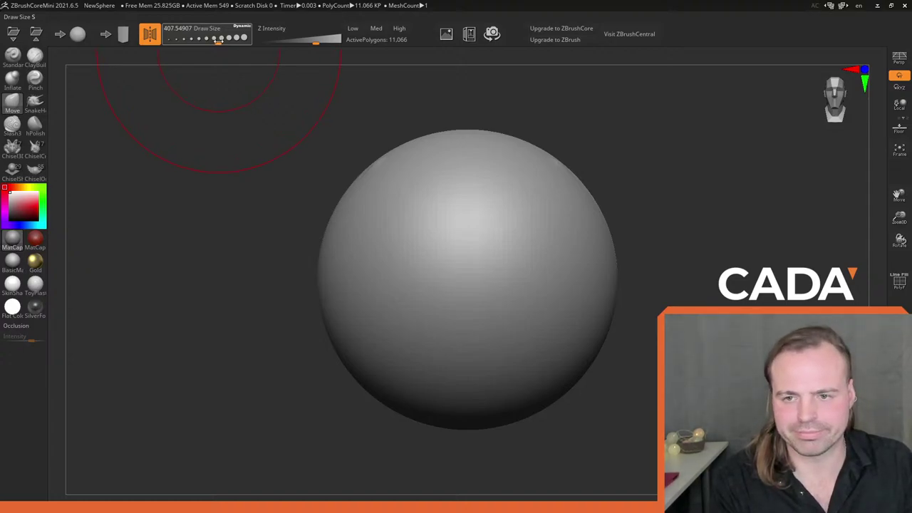
{"action": "left_click_drag", "start_coordinate": [217, 41], "coordinate": [221, 40]}
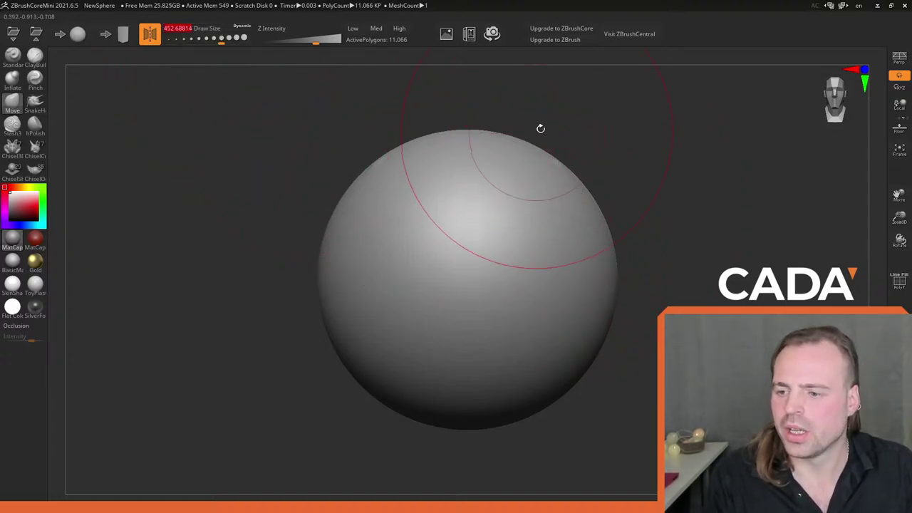
- Fine-tune the brush size and push the top of the sphere down into a flatter form with the Move brush
{"action": "key", "text": "s"}
{"action": "mouse_move", "coordinate": [505, 171]}
{"action": "left_mouse_down"}
{"action": "mouse_move", "coordinate": [491, 171]}
{"action": "mouse_move", "coordinate": [533, 168]}
{"action": "mouse_move", "coordinate": [525, 187]}
{"action": "left_mouse_up"}
{"action": "left_click_drag", "start_coordinate": [485, 155], "coordinate": [484, 193]}
{"action": "left_click_drag", "start_coordinate": [483, 146], "coordinate": [489, 163]}
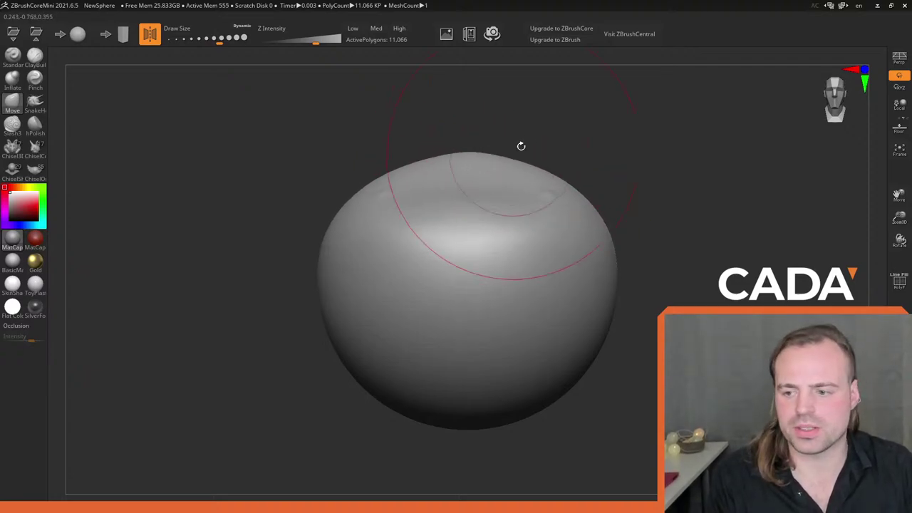
- Pull the front of the sphere forward into a blunt snout and push the underside up with the Move brush
{"action": "left_click_drag", "start_coordinate": [643, 169], "coordinate": [598, 163]}
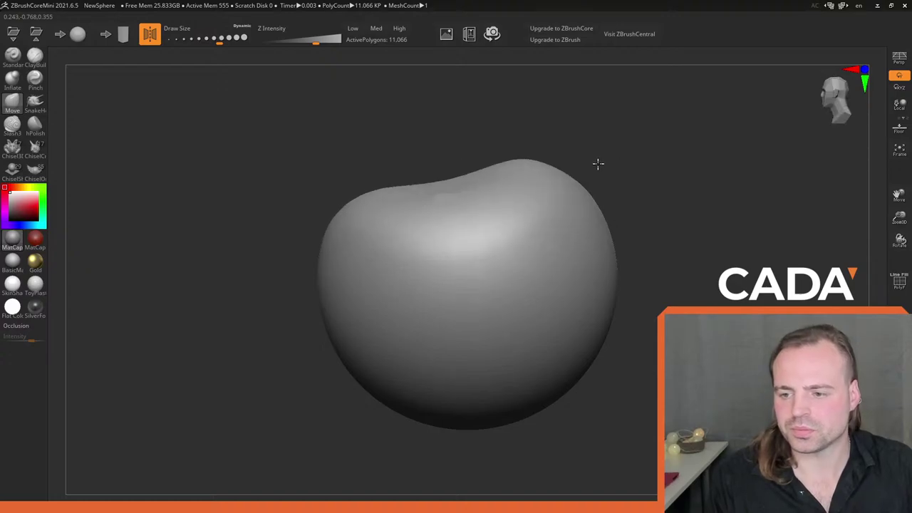
{"action": "mouse_move", "coordinate": [383, 185]}
{"action": "left_mouse_down"}
{"action": "mouse_move", "coordinate": [318, 235]}
{"action": "mouse_move", "coordinate": [303, 325]}
{"action": "mouse_move", "coordinate": [287, 352]}
{"action": "left_mouse_up"}
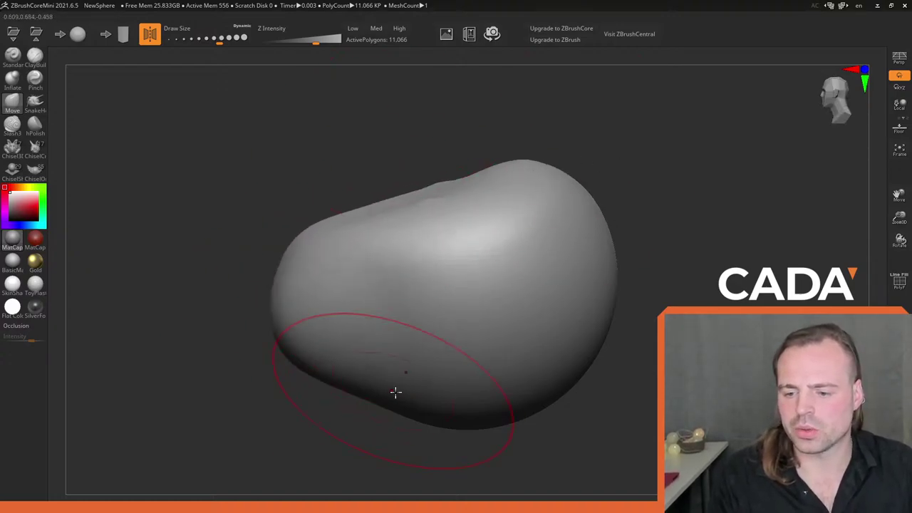
{"action": "mouse_move", "coordinate": [418, 416]}
{"action": "left_mouse_down"}
{"action": "mouse_move", "coordinate": [511, 415]}
{"action": "mouse_move", "coordinate": [528, 401]}
{"action": "mouse_move", "coordinate": [527, 367]}
{"action": "left_mouse_up"}
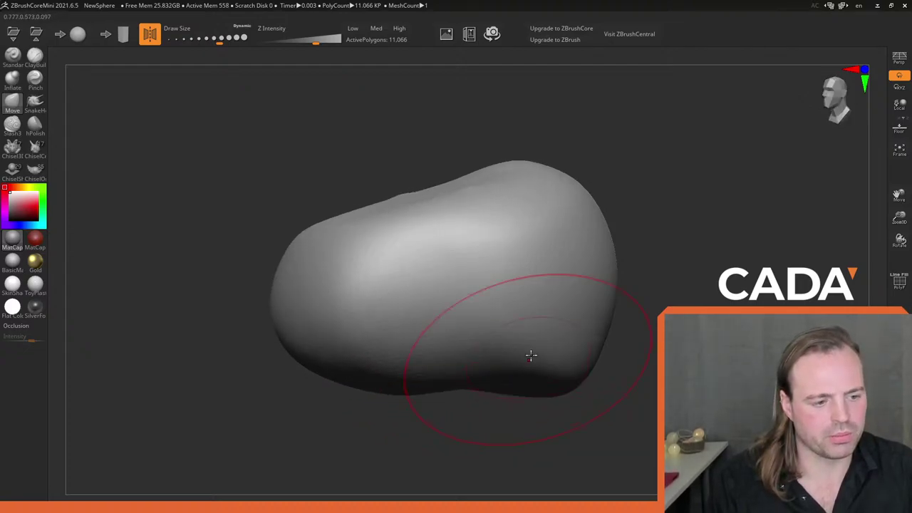
{"action": "mouse_move", "coordinate": [495, 403]}
{"action": "left_mouse_down"}
{"action": "mouse_move", "coordinate": [503, 334]}
{"action": "mouse_move", "coordinate": [576, 330]}
{"action": "mouse_move", "coordinate": [588, 341]}
{"action": "left_mouse_up"}
- Shape the back of the head and form a jaw corner at the lower rear with the Move brush
{"action": "mouse_move", "coordinate": [580, 142]}
{"action": "left_mouse_down"}
{"action": "mouse_move", "coordinate": [546, 117]}
{"action": "mouse_move", "coordinate": [492, 102]}
{"action": "mouse_move", "coordinate": [493, 94]}
{"action": "mouse_move", "coordinate": [525, 105]}
{"action": "left_mouse_up"}
{"action": "mouse_move", "coordinate": [515, 194]}
{"action": "left_mouse_down"}
{"action": "mouse_move", "coordinate": [556, 183]}
{"action": "mouse_move", "coordinate": [548, 218]}
{"action": "mouse_move", "coordinate": [566, 293]}
{"action": "left_mouse_up"}
{"action": "left_click_drag", "start_coordinate": [570, 314], "coordinate": [581, 339]}
{"action": "left_click_drag", "start_coordinate": [546, 331], "coordinate": [543, 344]}
{"action": "left_click_drag", "start_coordinate": [485, 351], "coordinate": [472, 387]}
{"action": "mouse_move", "coordinate": [700, 200]}
{"action": "left_mouse_down"}
{"action": "mouse_move", "coordinate": [639, 240]}
{"action": "mouse_move", "coordinate": [637, 283]}
{"action": "mouse_move", "coordinate": [655, 316]}
{"action": "mouse_move", "coordinate": [637, 321]}
{"action": "left_mouse_up"}
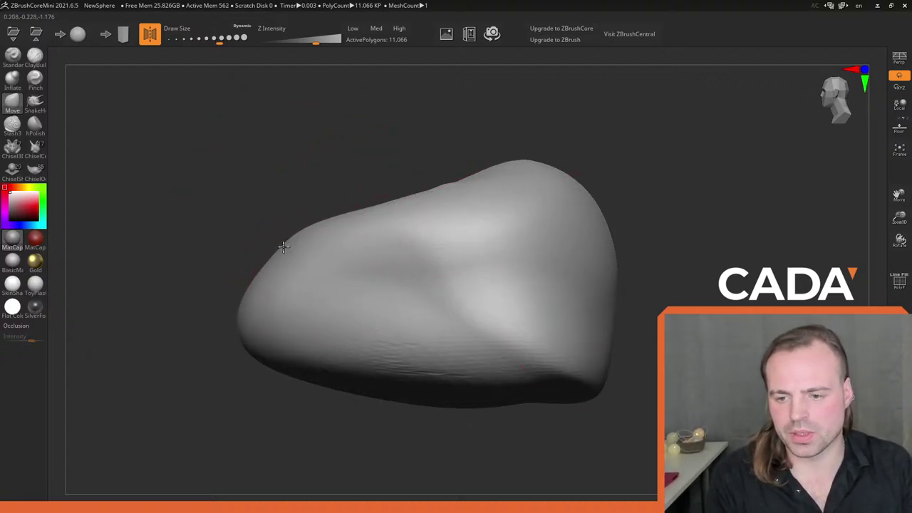
- Lengthen the snout by pulling its tip forward, and raise the head's sides above the snout into rounded bumps
{"action": "left_click_drag", "start_coordinate": [285, 246], "coordinate": [235, 250]}
{"action": "left_click_drag", "start_coordinate": [232, 319], "coordinate": [220, 325]}
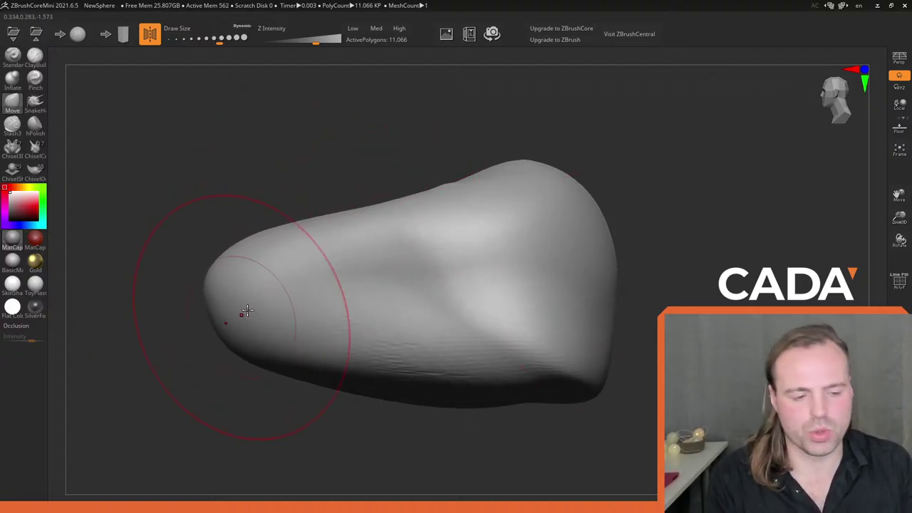
{"action": "mouse_move", "coordinate": [398, 220]}
{"action": "left_mouse_down"}
{"action": "mouse_move", "coordinate": [395, 207]}
{"action": "mouse_move", "coordinate": [476, 193]}
{"action": "left_mouse_up"}
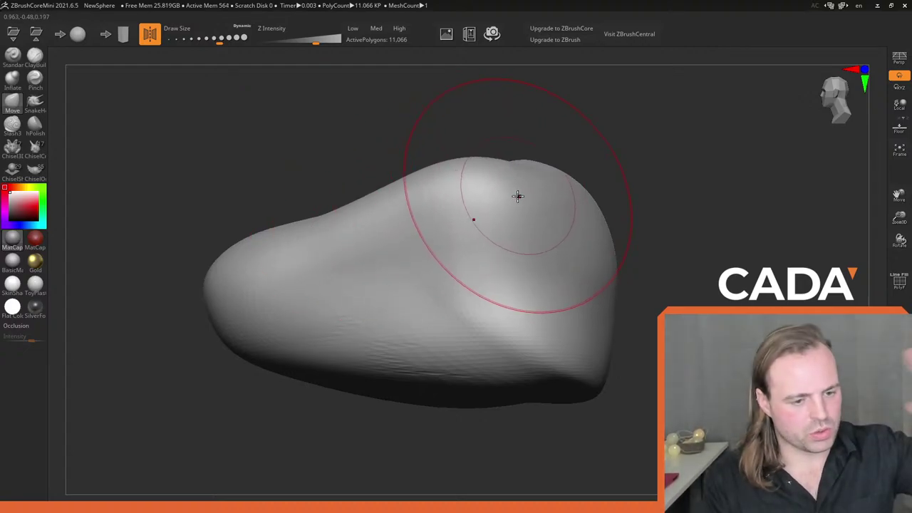
- Pull the upper rear bumps backward and outward to widen the back of the head into two symmetrical lobes
{"action": "mouse_move", "coordinate": [518, 198]}
{"action": "left_mouse_down"}
{"action": "mouse_move", "coordinate": [532, 185]}
{"action": "mouse_move", "coordinate": [603, 186]}
{"action": "mouse_move", "coordinate": [603, 206]}
{"action": "mouse_move", "coordinate": [626, 239]}
{"action": "left_mouse_up"}
{"action": "left_click_drag", "start_coordinate": [613, 271], "coordinate": [625, 262]}
{"action": "mouse_move", "coordinate": [609, 206]}
{"action": "left_mouse_down"}
{"action": "mouse_move", "coordinate": [616, 178]}
{"action": "mouse_move", "coordinate": [570, 157]}
{"action": "mouse_move", "coordinate": [657, 213]}
{"action": "left_mouse_up"}
{"action": "left_click_drag", "start_coordinate": [664, 172], "coordinate": [730, 227]}
{"action": "mouse_move", "coordinate": [643, 227]}
{"action": "left_mouse_down"}
{"action": "mouse_move", "coordinate": [651, 230]}
{"action": "mouse_move", "coordinate": [647, 287]}
{"action": "left_mouse_up"}
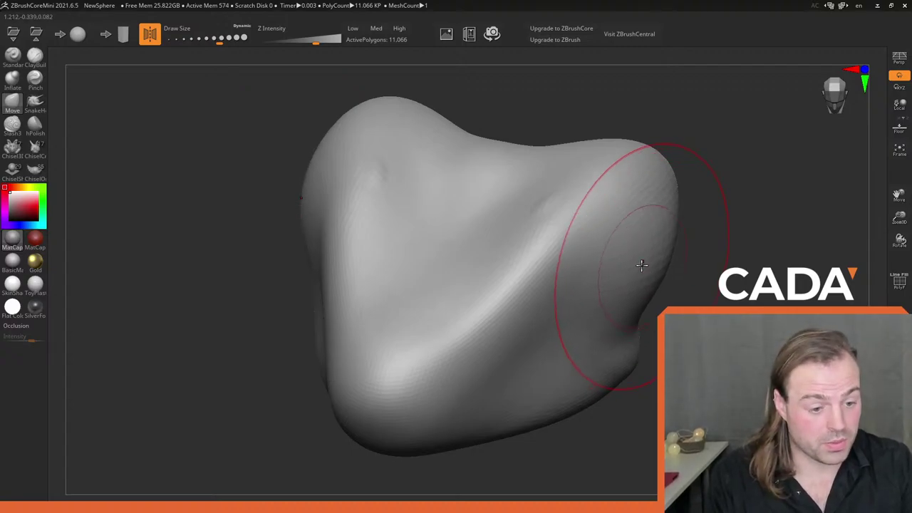
- Spread the rear lobes outward and down above the jaw, and adjust the crown between them, working from behind
{"action": "mouse_move", "coordinate": [682, 165]}
{"action": "left_mouse_down"}
{"action": "mouse_move", "coordinate": [647, 128]}
{"action": "mouse_move", "coordinate": [637, 154]}
{"action": "left_mouse_up"}
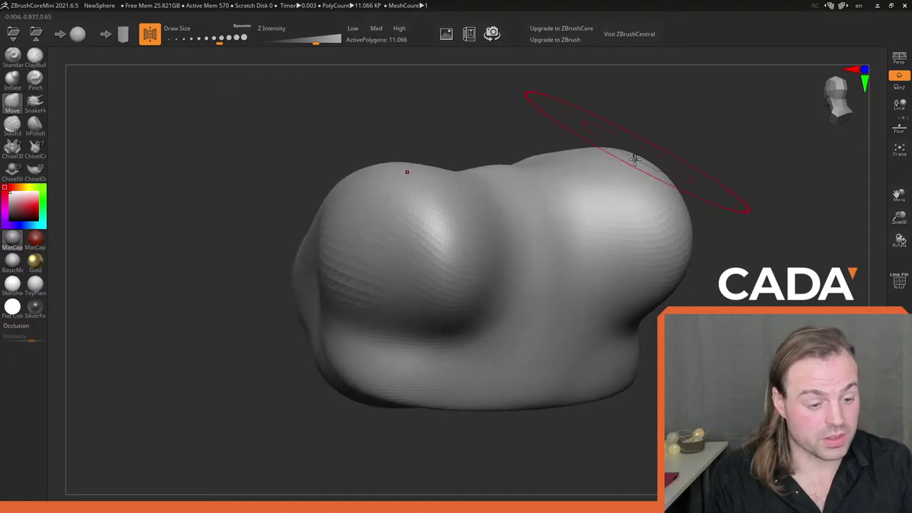
{"action": "mouse_move", "coordinate": [443, 151]}
{"action": "left_mouse_down"}
{"action": "mouse_move", "coordinate": [458, 132]}
{"action": "mouse_move", "coordinate": [334, 245]}
{"action": "left_mouse_up"}
{"action": "mouse_move", "coordinate": [346, 297]}
{"action": "left_mouse_down"}
{"action": "mouse_move", "coordinate": [318, 319]}
{"action": "mouse_move", "coordinate": [332, 335]}
{"action": "mouse_move", "coordinate": [330, 369]}
{"action": "left_mouse_up"}
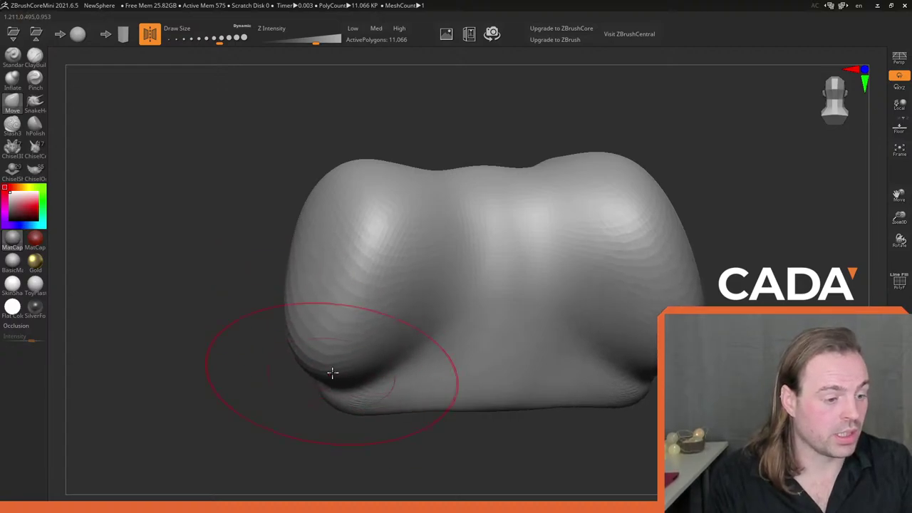
{"action": "mouse_move", "coordinate": [478, 163]}
{"action": "left_mouse_down"}
{"action": "mouse_move", "coordinate": [493, 128]}
{"action": "mouse_move", "coordinate": [485, 138]}
{"action": "left_mouse_up"}
- Reduce the Move brush's draw size and reshape the head's rear lobes and upper snout into a longer side profile
{"action": "key", "text": "s"}
{"action": "left_click_drag", "start_coordinate": [536, 198], "coordinate": [590, 190]}
{"action": "mouse_move", "coordinate": [542, 259]}
{"action": "left_mouse_down"}
{"action": "mouse_move", "coordinate": [559, 251]}
{"action": "mouse_move", "coordinate": [649, 293]}
{"action": "left_mouse_up"}
{"action": "left_click_drag", "start_coordinate": [452, 190], "coordinate": [445, 210]}
{"action": "mouse_move", "coordinate": [322, 208]}
{"action": "left_mouse_down"}
{"action": "mouse_move", "coordinate": [320, 221]}
{"action": "mouse_move", "coordinate": [306, 190]}
{"action": "mouse_move", "coordinate": [280, 178]}
{"action": "left_mouse_up"}
{"action": "mouse_move", "coordinate": [299, 143]}
{"action": "left_mouse_down"}
{"action": "mouse_move", "coordinate": [364, 129]}
{"action": "mouse_move", "coordinate": [349, 135]}
{"action": "mouse_move", "coordinate": [355, 151]}
{"action": "mouse_move", "coordinate": [345, 167]}
{"action": "mouse_move", "coordinate": [329, 168]}
{"action": "left_mouse_up"}
{"action": "key", "text": "s"}
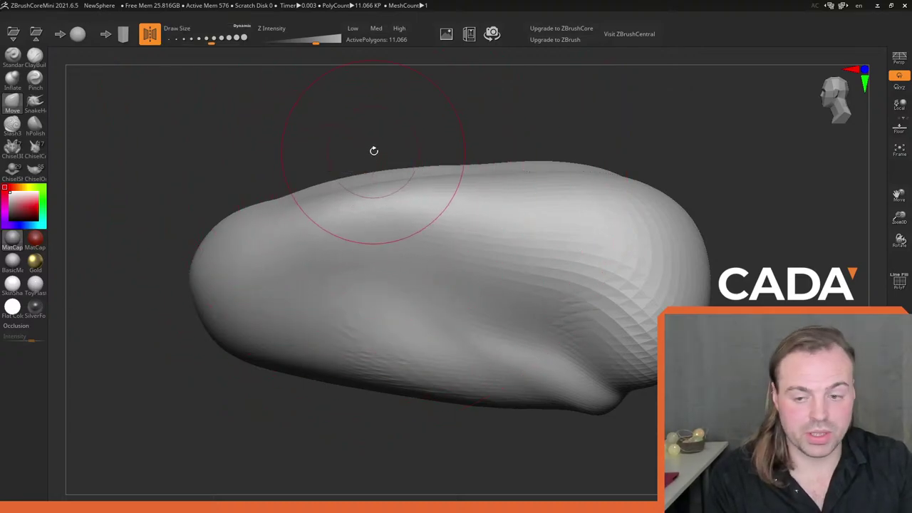
- Undo the last sculpting change and reselect the Move brush
{"action": "key", "text": "ctrl"}
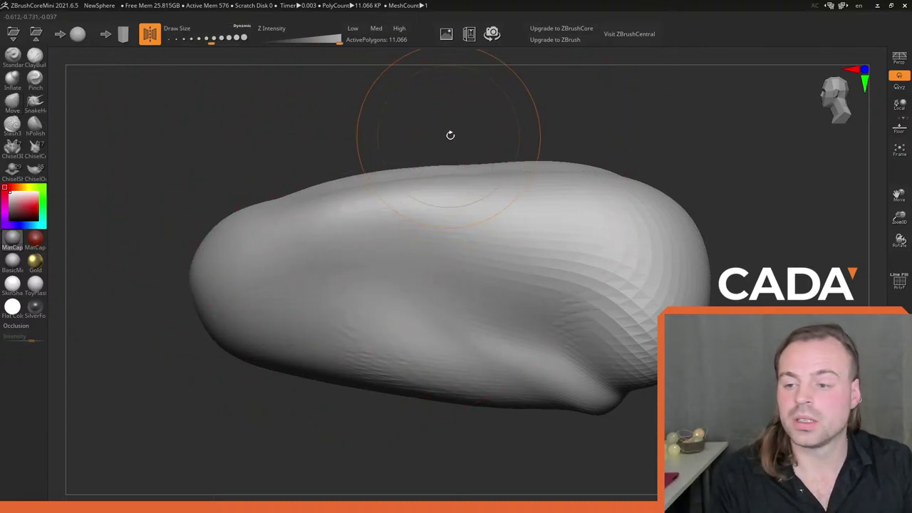
{"action": "key", "text": "ctrl+z"}
{"action": "key", "text": "b"}
{"action": "key", "text": "m"}
{"action": "key", "text": "v"}
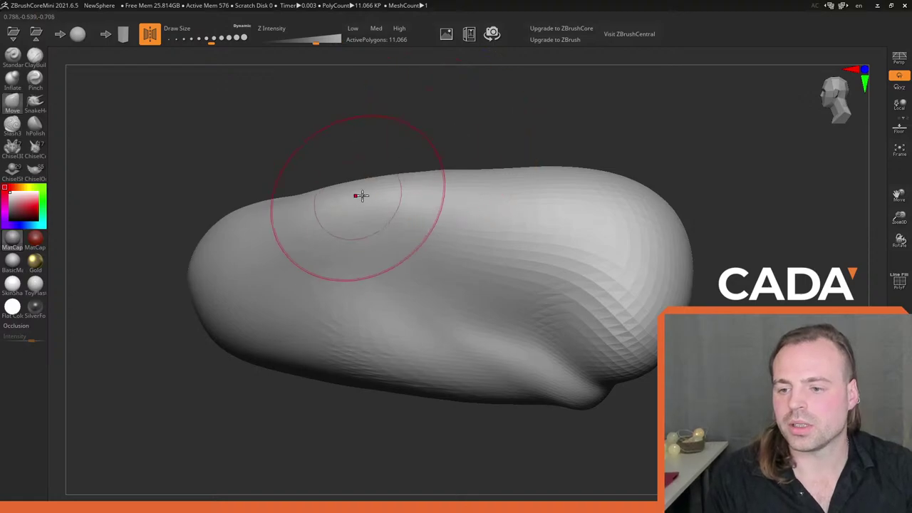
- Raise the snout tip, pull a ridge up on the upper snout behind it, and refine the head's top line
{"action": "left_click_drag", "start_coordinate": [397, 187], "coordinate": [423, 189]}
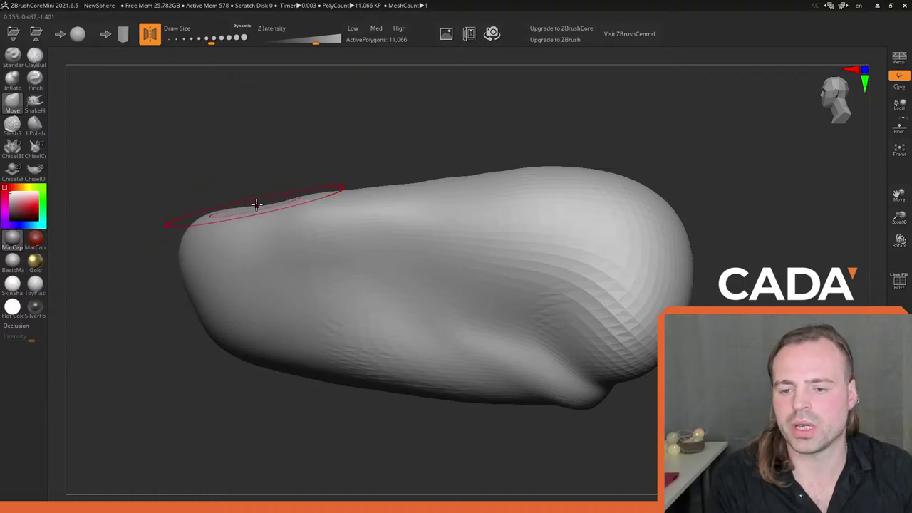
{"action": "left_click_drag", "start_coordinate": [255, 207], "coordinate": [290, 200]}
{"action": "key", "text": "ctrl+z"}
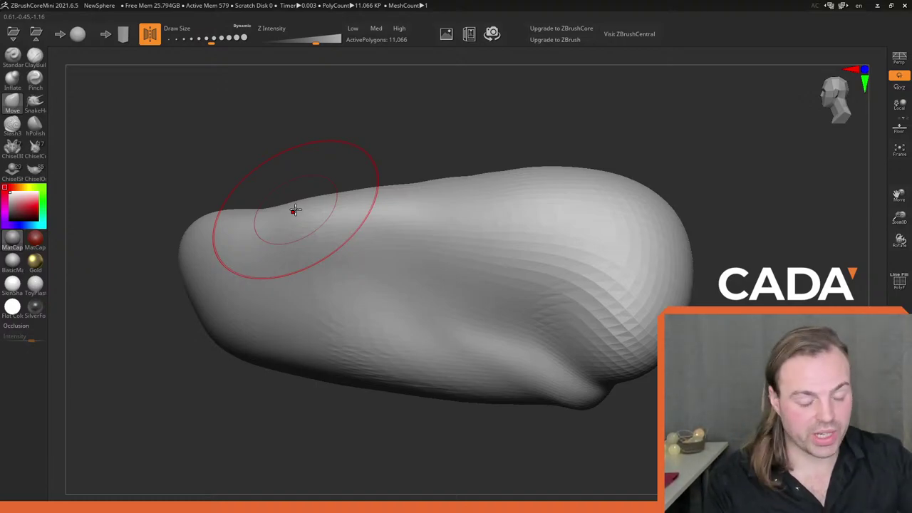
{"action": "left_click_drag", "start_coordinate": [320, 230], "coordinate": [307, 196]}
{"action": "mouse_move", "coordinate": [320, 225]}
{"action": "left_mouse_down"}
{"action": "mouse_move", "coordinate": [311, 206]}
{"action": "mouse_move", "coordinate": [314, 213]}
{"action": "mouse_move", "coordinate": [330, 196]}
{"action": "left_mouse_up"}
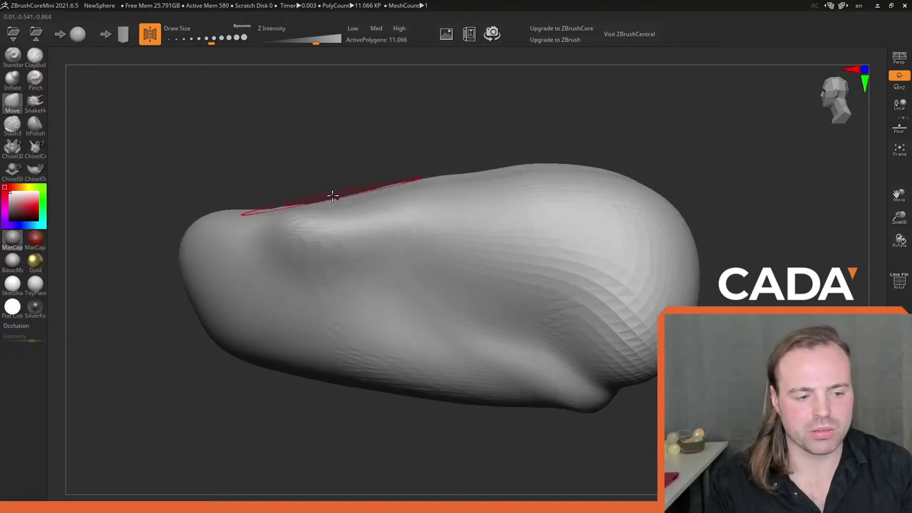
{"action": "left_click_drag", "start_coordinate": [515, 169], "coordinate": [512, 164]}
{"action": "left_click_drag", "start_coordinate": [428, 141], "coordinate": [417, 163]}
- Pull the upper back of the skull up and rearward into a squarer shape and adjust the jaw corner
{"action": "mouse_move", "coordinate": [501, 310]}
{"action": "left_mouse_down"}
{"action": "mouse_move", "coordinate": [513, 332]}
{"action": "mouse_move", "coordinate": [392, 317]}
{"action": "left_mouse_up"}
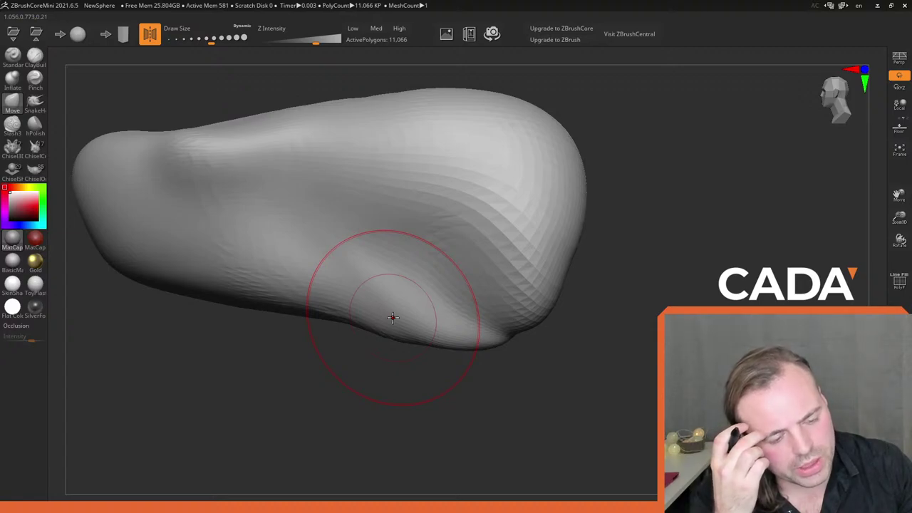
{"action": "mouse_move", "coordinate": [499, 306]}
{"action": "left_mouse_down"}
{"action": "mouse_move", "coordinate": [521, 337]}
{"action": "mouse_move", "coordinate": [567, 258]}
{"action": "mouse_move", "coordinate": [568, 155]}
{"action": "mouse_move", "coordinate": [552, 106]}
{"action": "left_mouse_up"}
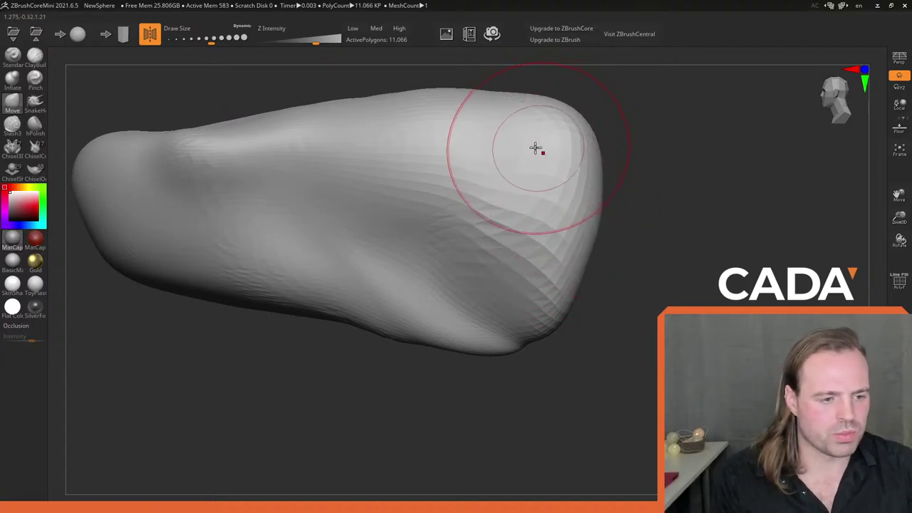
{"action": "right_click_drag", "start_coordinate": [532, 153], "coordinate": [585, 213], "text": "alt"}
- Extend the upper snout ridge toward the nose and shape a step down to the snout tip
{"action": "mouse_move", "coordinate": [562, 175]}
{"action": "left_mouse_down"}
{"action": "mouse_move", "coordinate": [568, 155]}
{"action": "mouse_move", "coordinate": [472, 143]}
{"action": "mouse_move", "coordinate": [325, 188]}
{"action": "mouse_move", "coordinate": [218, 191]}
{"action": "mouse_move", "coordinate": [164, 181]}
{"action": "left_mouse_up"}
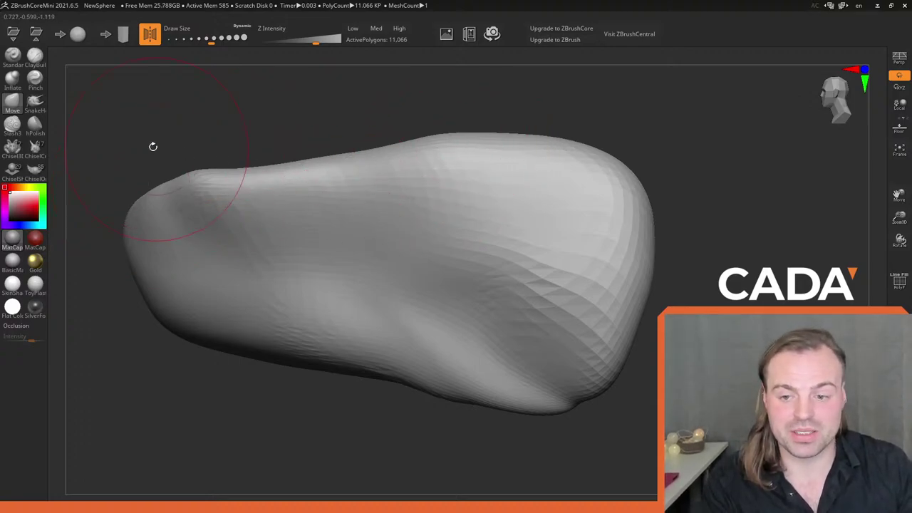
{"action": "left_click_drag", "start_coordinate": [213, 196], "coordinate": [210, 178]}
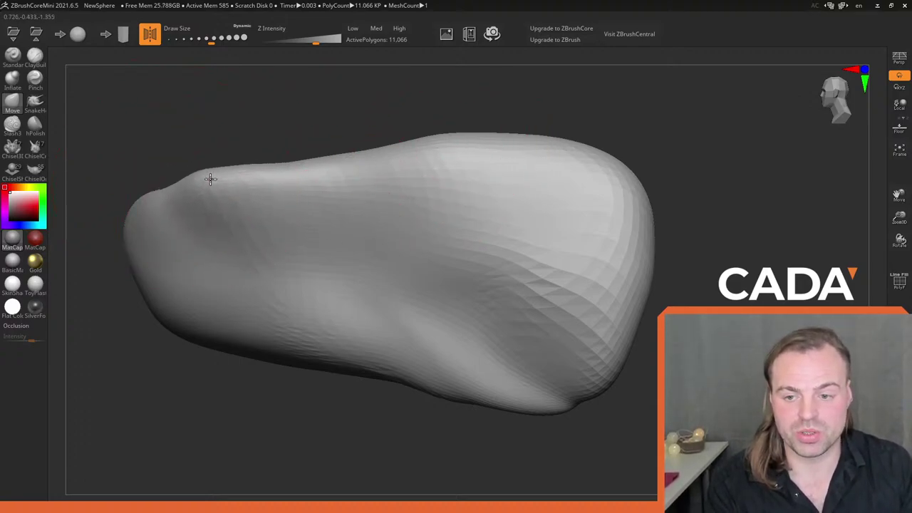
{"action": "mouse_move", "coordinate": [264, 93]}
{"action": "left_mouse_down"}
{"action": "mouse_move", "coordinate": [242, 107]}
{"action": "mouse_move", "coordinate": [311, 132]}
{"action": "mouse_move", "coordinate": [291, 216]}
{"action": "left_mouse_up"}
{"action": "mouse_move", "coordinate": [292, 214]}
{"action": "right_mouse_down"}
{"action": "mouse_move", "coordinate": [321, 209]}
{"action": "mouse_move", "coordinate": [334, 185]}
{"action": "mouse_move", "coordinate": [363, 237]}
{"action": "mouse_move", "coordinate": [391, 251]}
{"action": "right_mouse_up"}
- Enlarge the Move brush and even out the hollow between the ridges, raising the middle of the head's top
{"action": "key", "text": "f"}
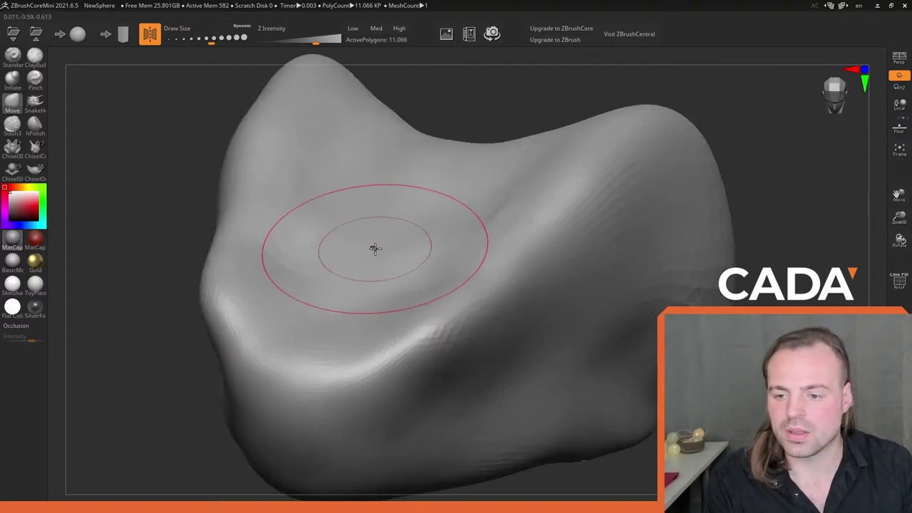
{"action": "key", "text": "s"}
{"action": "left_click_drag", "start_coordinate": [377, 262], "coordinate": [363, 273]}
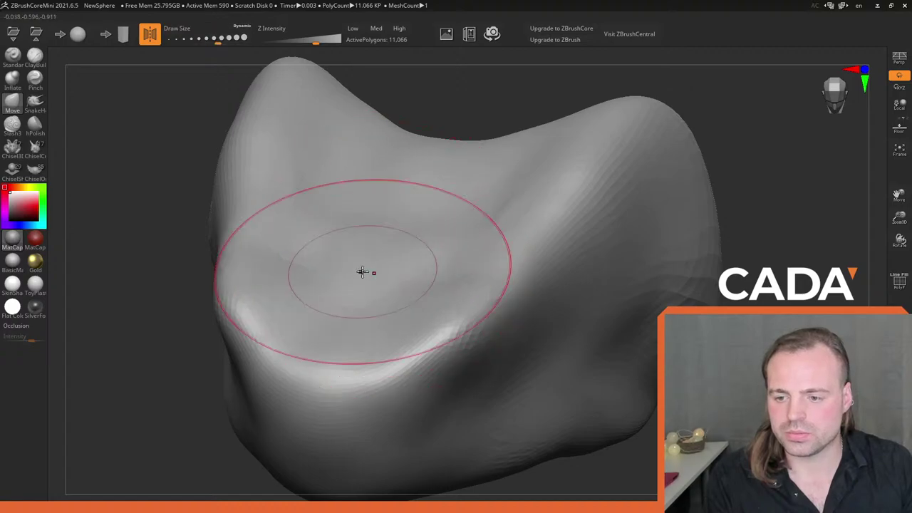
{"action": "mouse_move", "coordinate": [392, 226]}
{"action": "left_mouse_down"}
{"action": "mouse_move", "coordinate": [397, 190]}
{"action": "mouse_move", "coordinate": [366, 139]}
{"action": "left_mouse_up"}
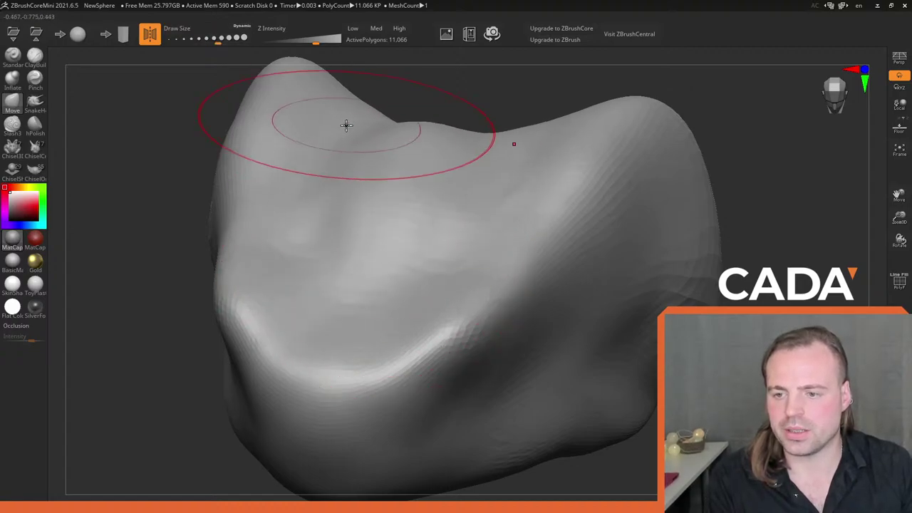